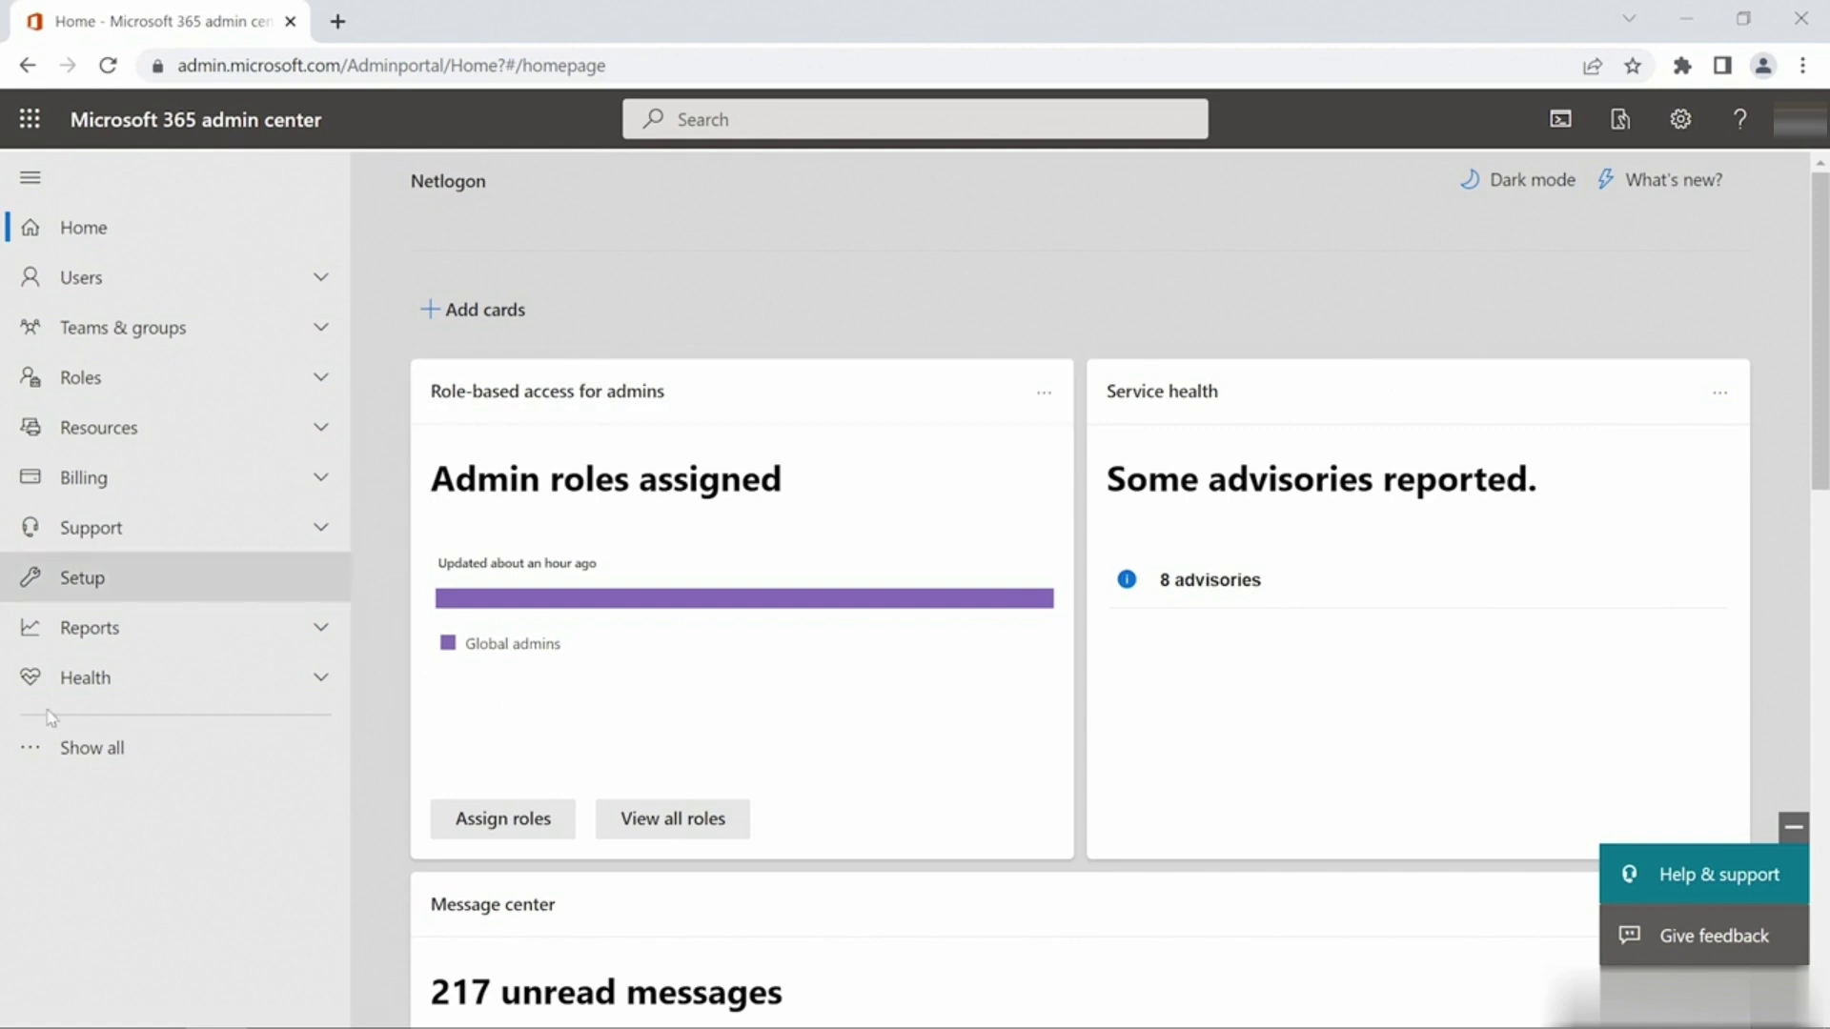
Open the Exchange admin center from the full list of admin centers in the Microsoft 365 admin center
{"action": "left_click", "coordinate": [110, 748]}
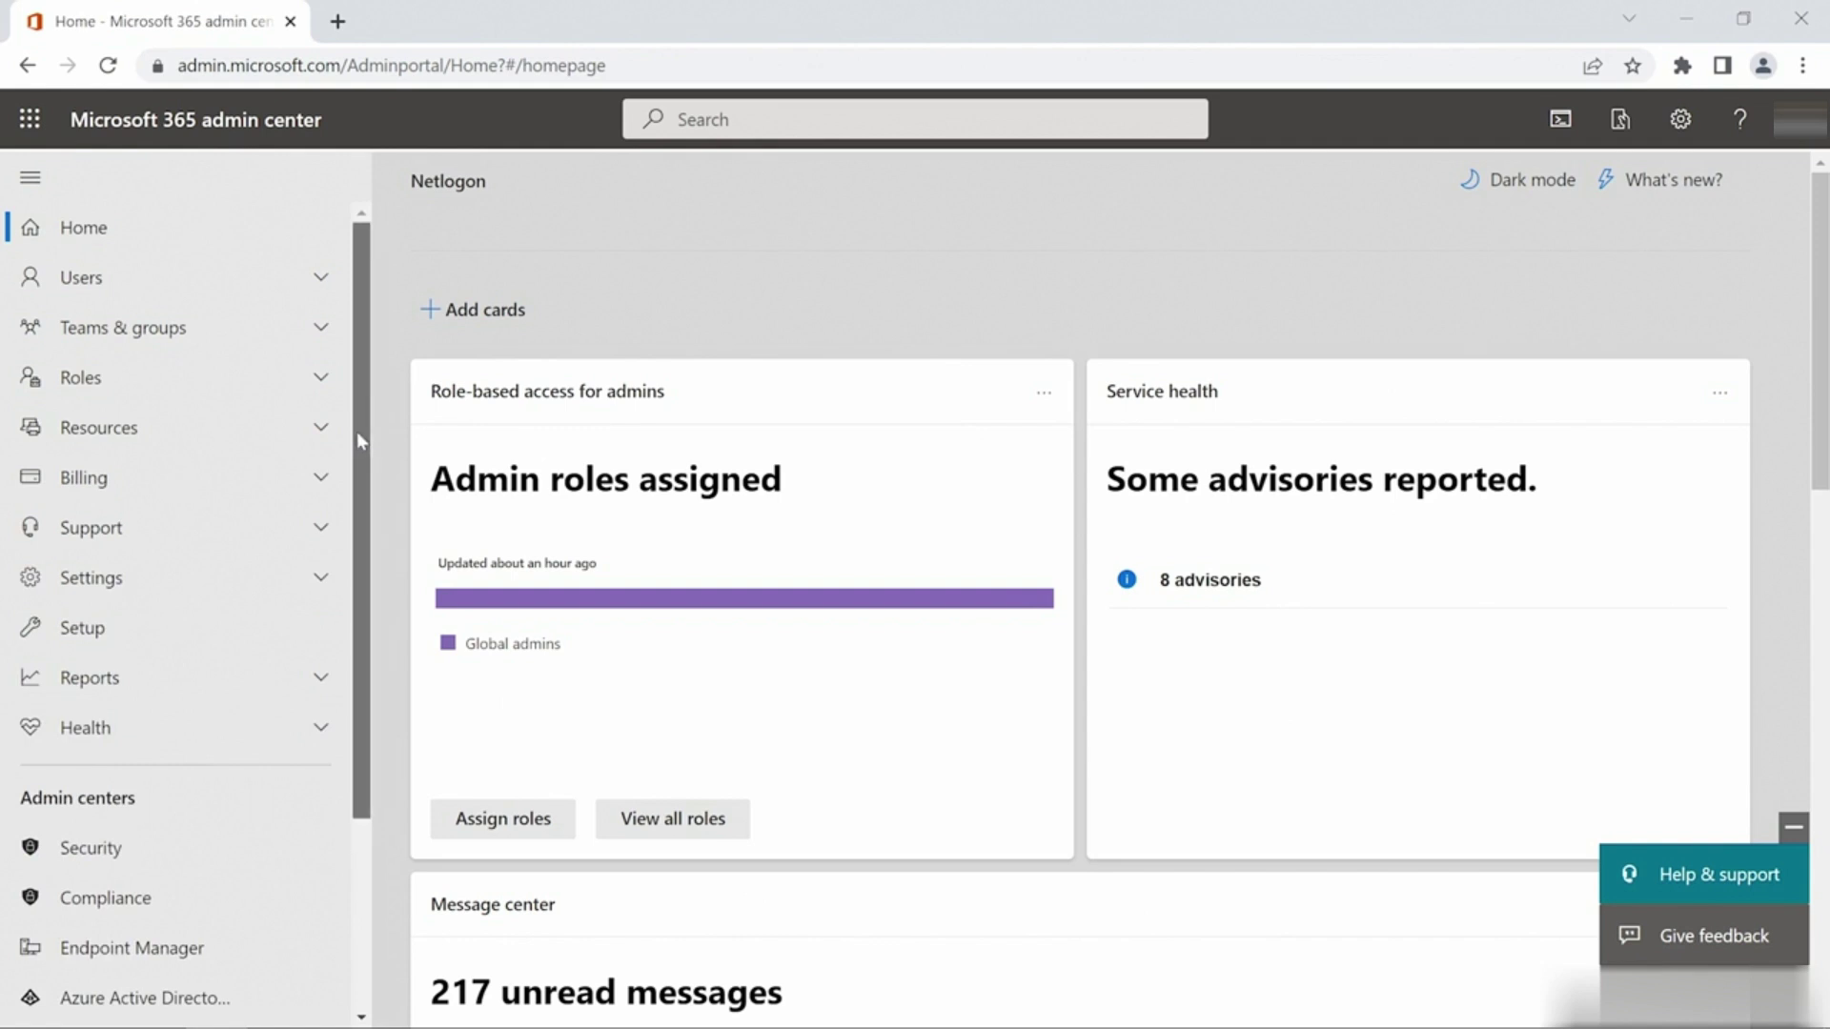
{"action": "left_click_drag", "start_coordinate": [356, 431], "coordinate": [358, 675]}
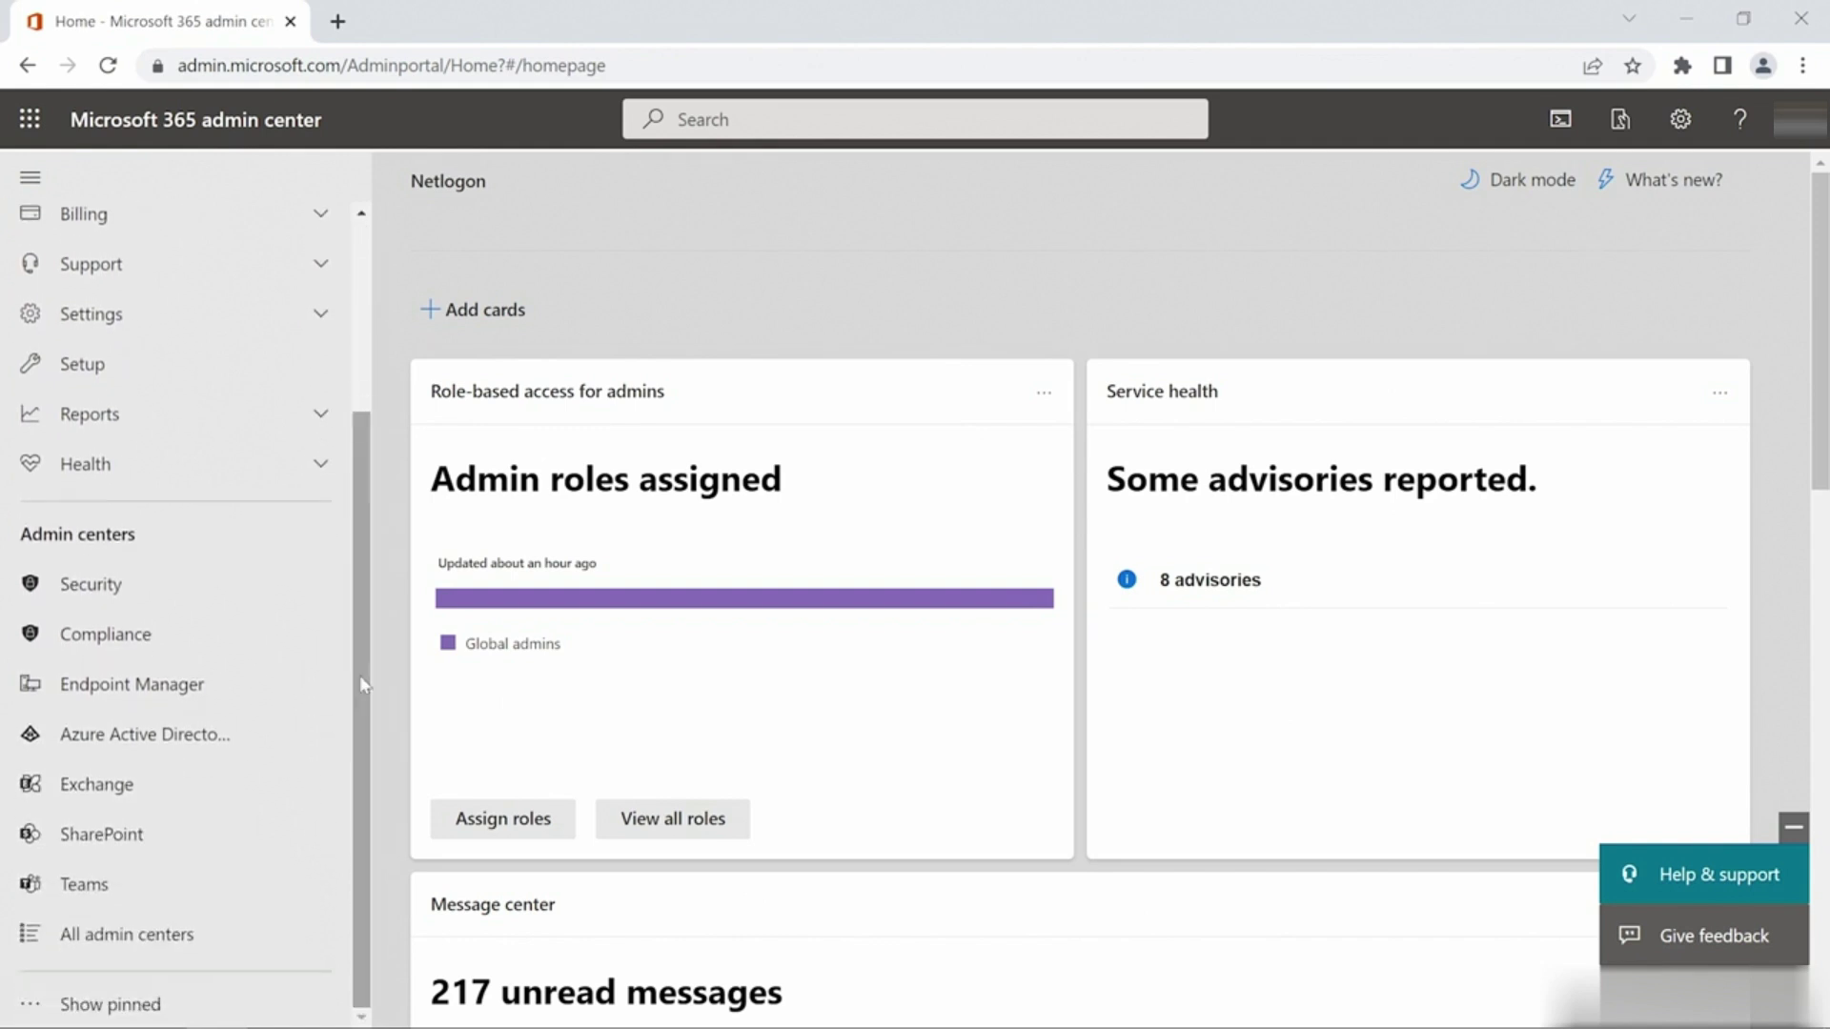
{"action": "left_click", "coordinate": [159, 787]}
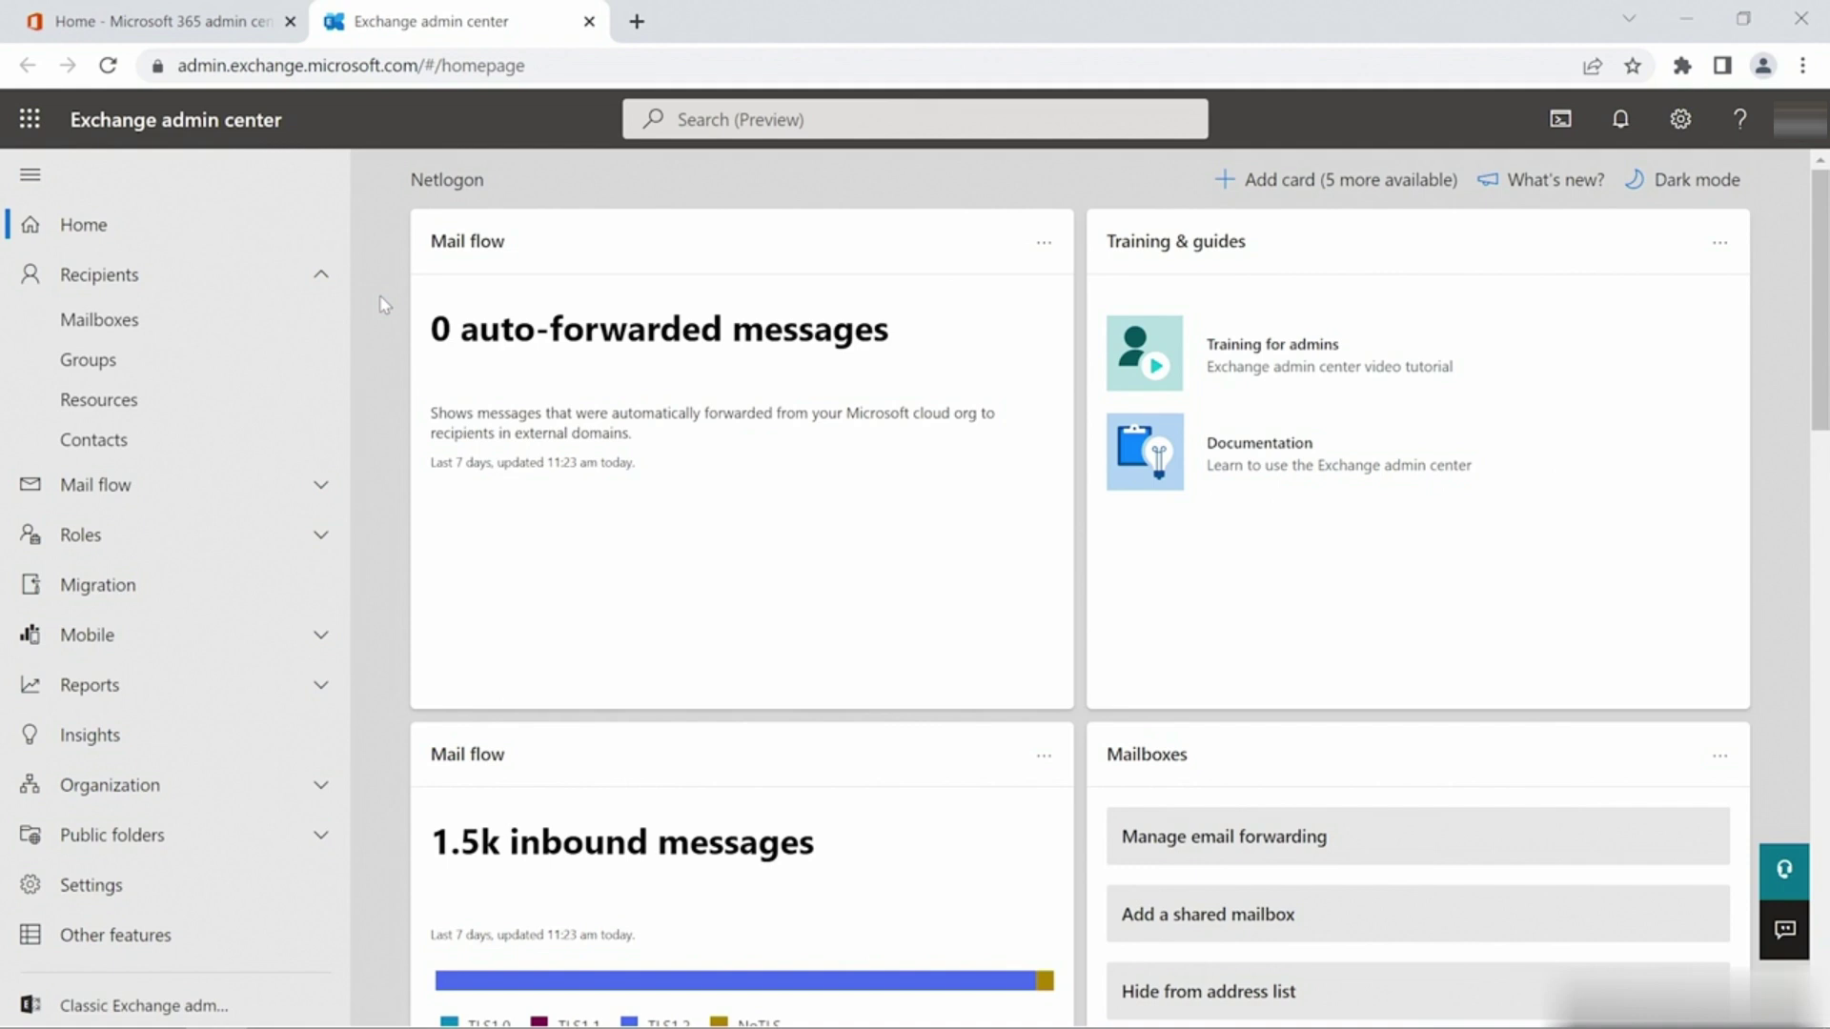
Open the details of the first user mailbox in the Mailboxes list and examine its mailbox usage
{"action": "left_click", "coordinate": [203, 330]}
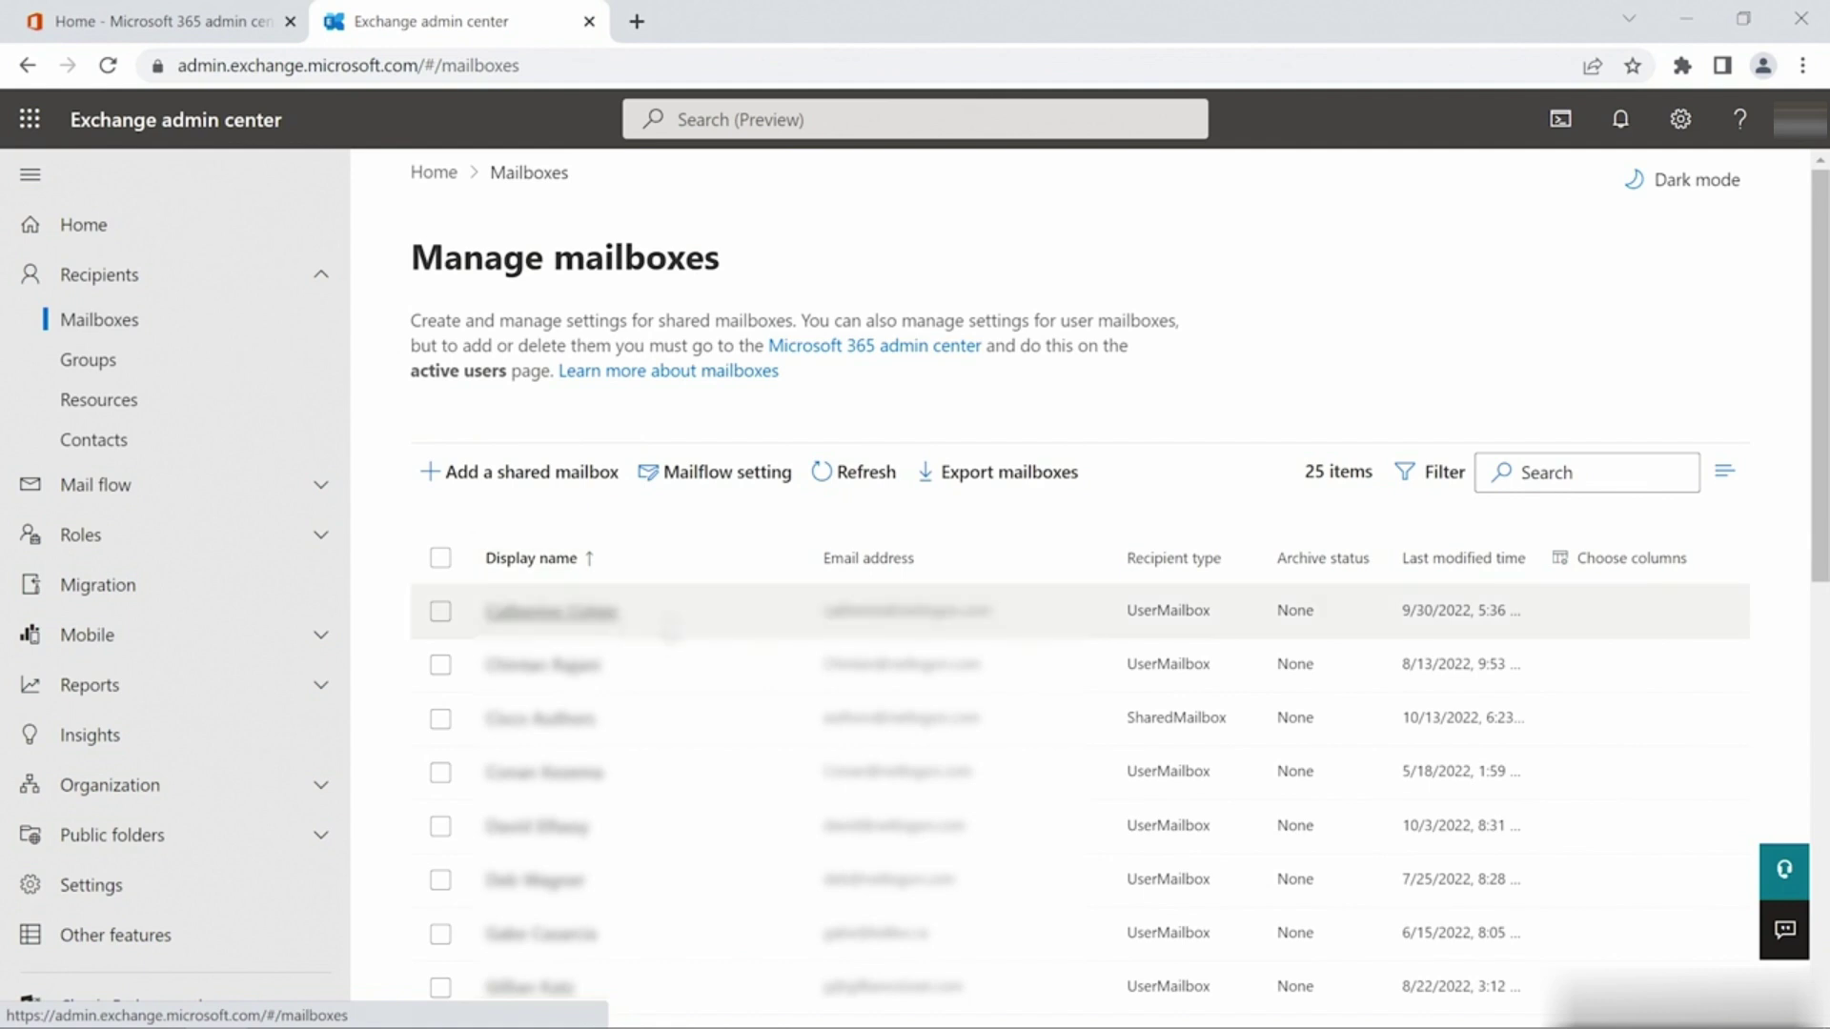
{"action": "left_click", "coordinate": [776, 591]}
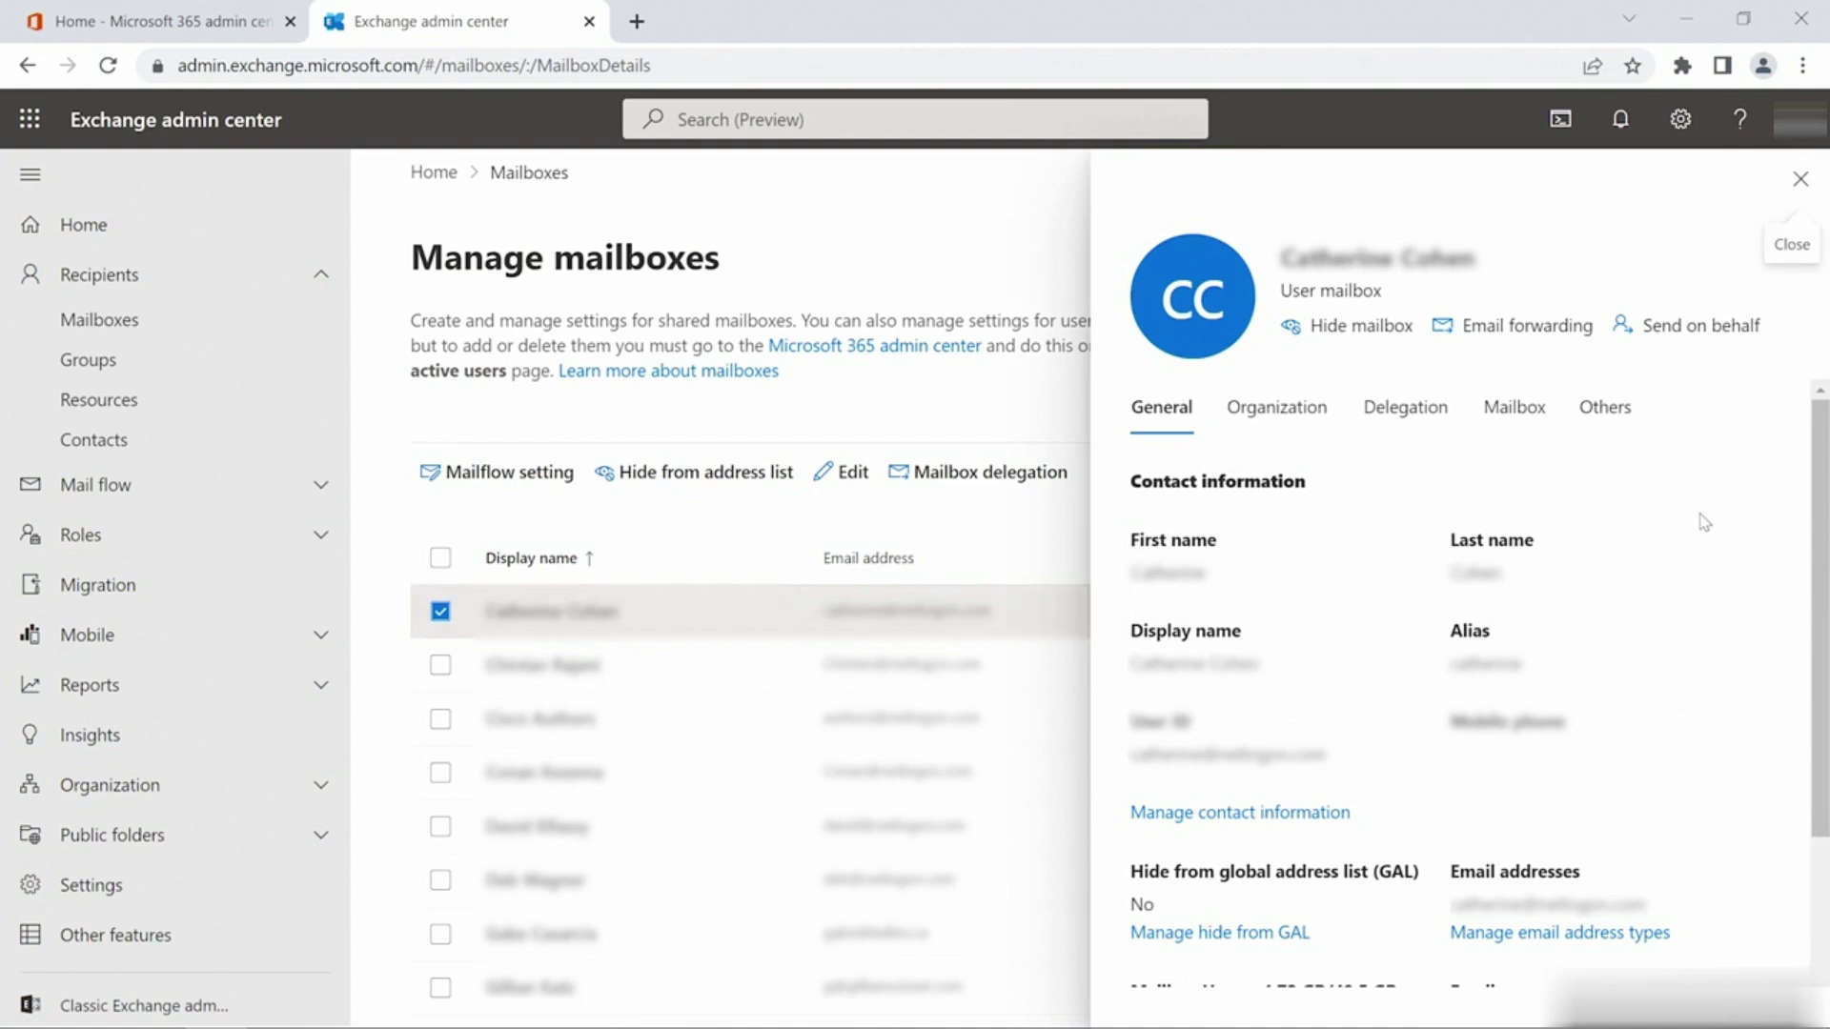
{"action": "scroll", "coordinate": [1704, 522], "scroll_direction": "down", "scroll_amount": 1}
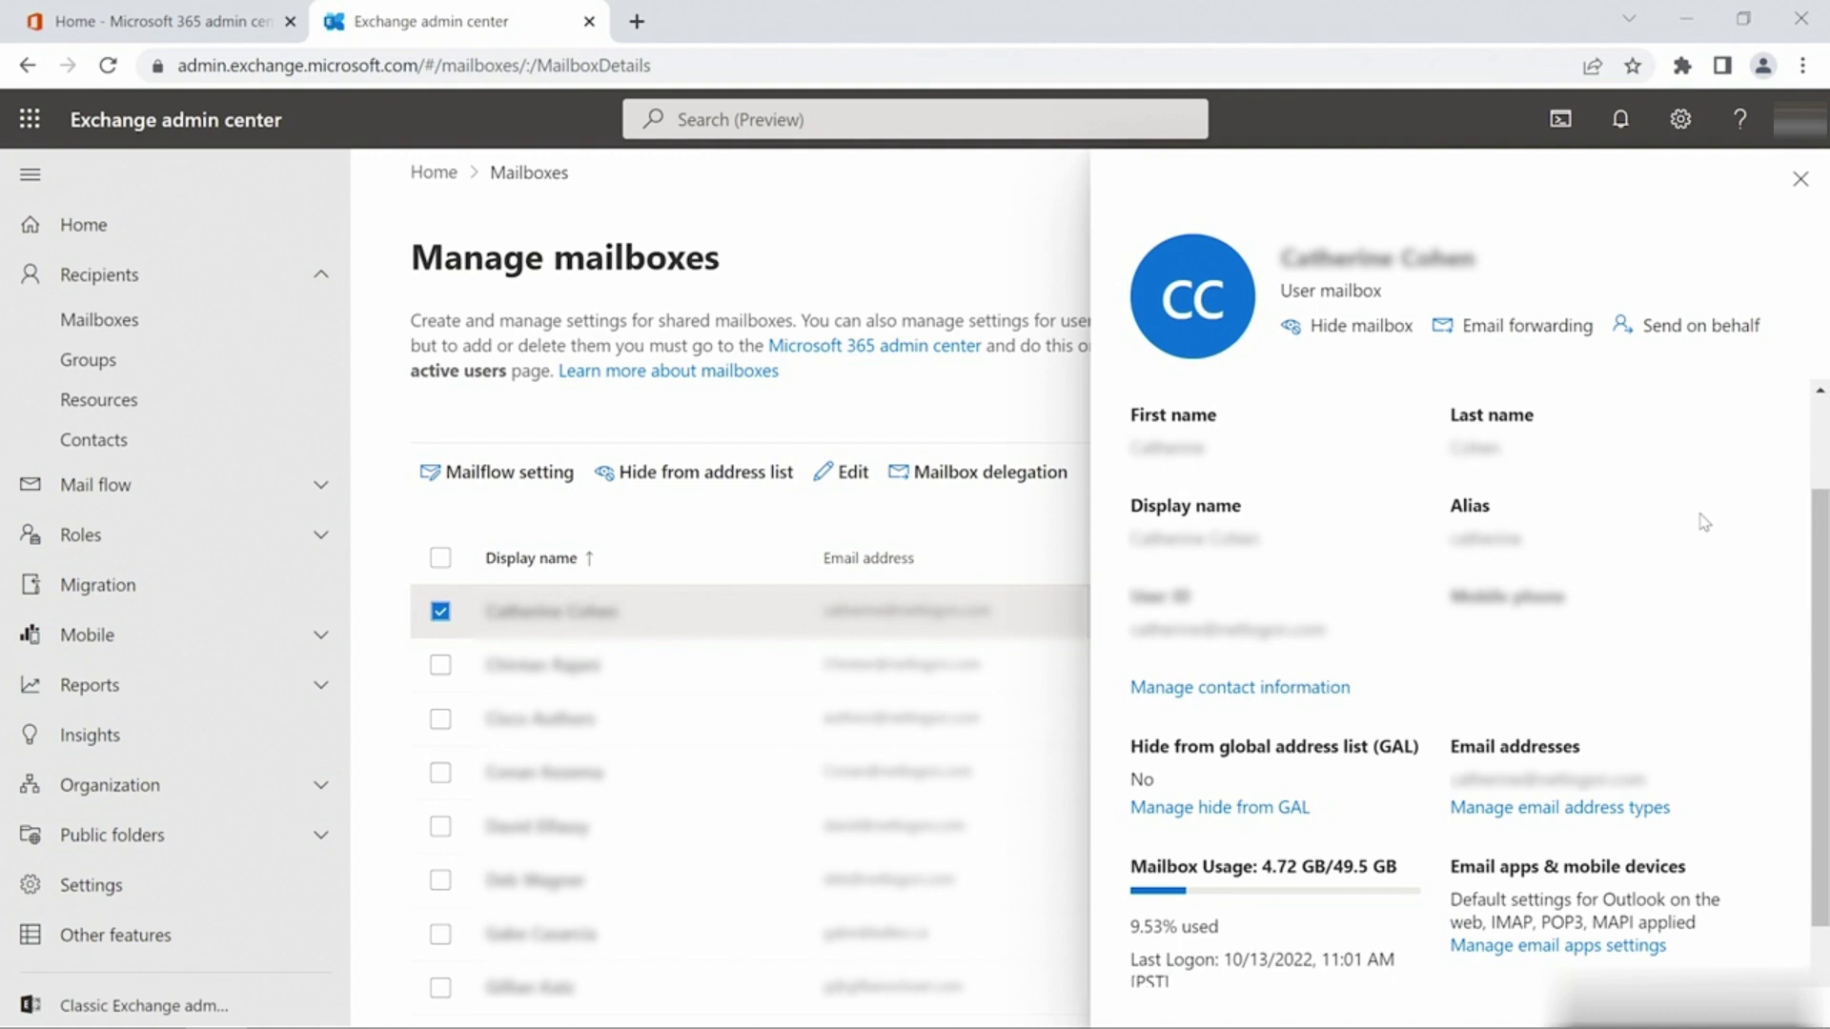
{"action": "scroll", "coordinate": [1704, 522], "scroll_direction": "down", "scroll_amount": 1}
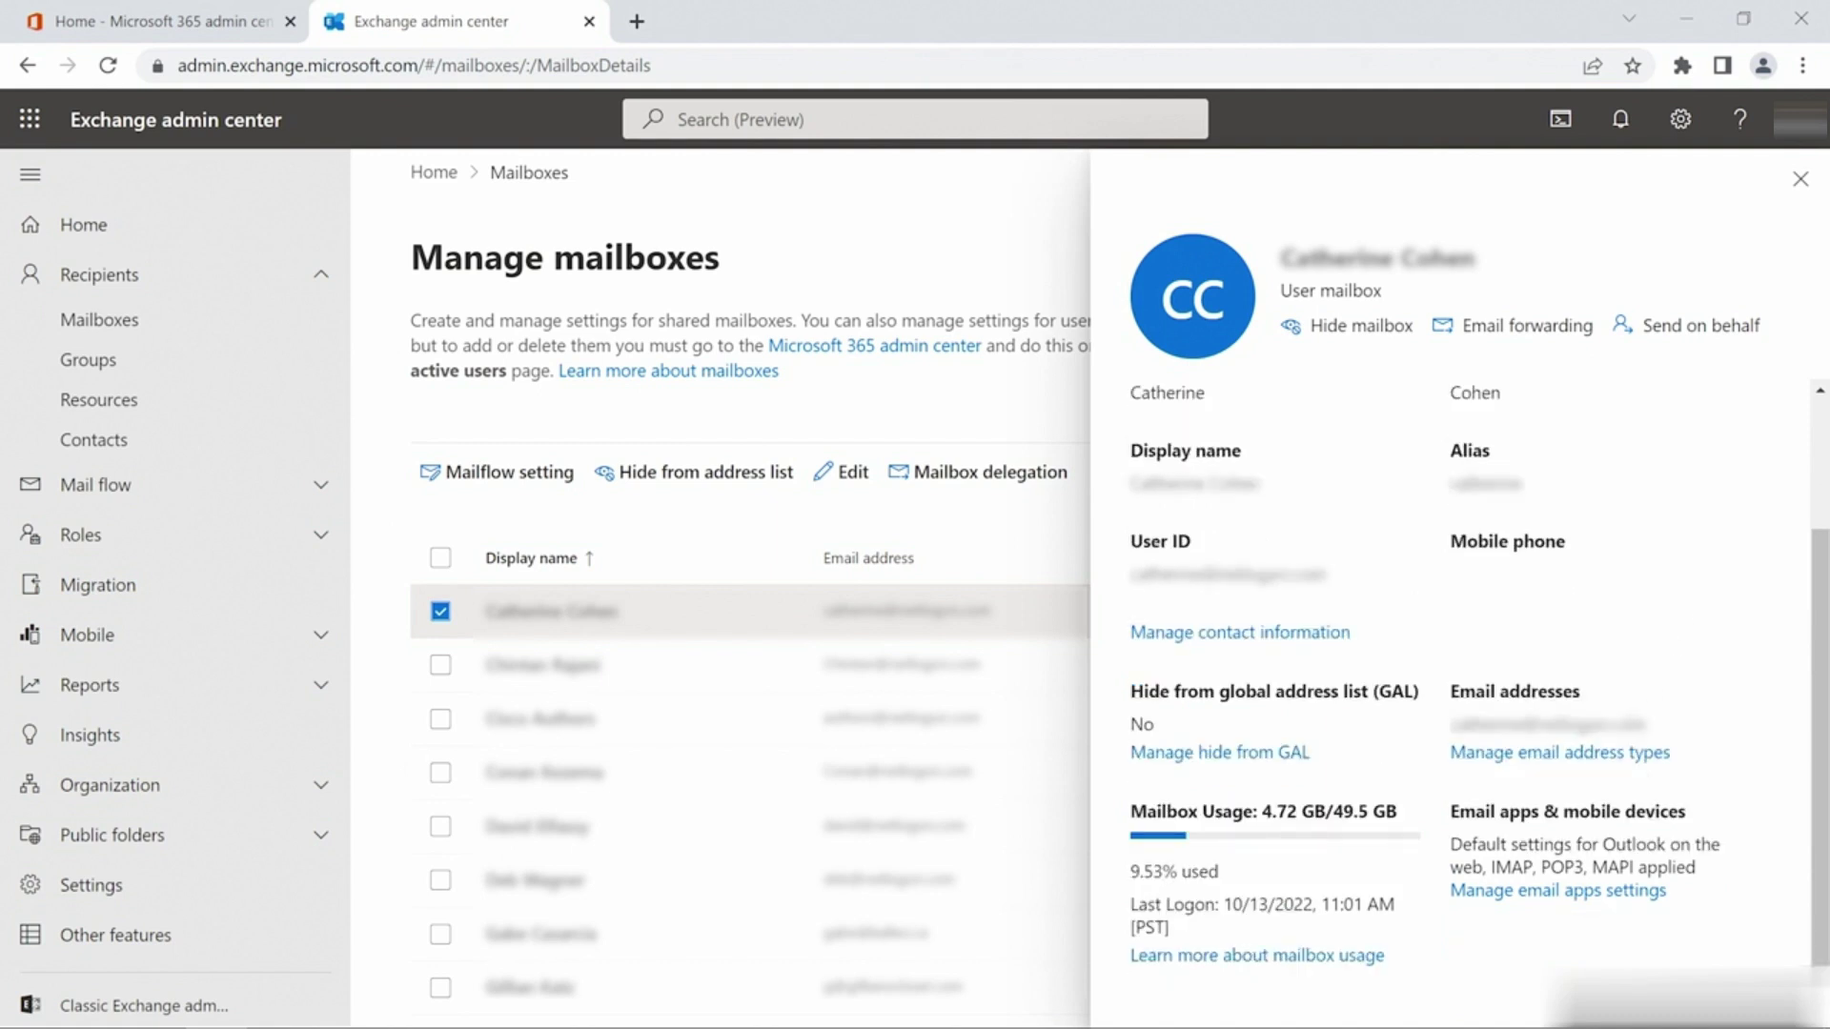
{"action": "left_click_drag", "start_coordinate": [1338, 819], "coordinate": [1403, 820]}
{"action": "left_click", "coordinate": [1319, 811]}
{"action": "left_click_drag", "start_coordinate": [1319, 811], "coordinate": [1258, 812]}
{"action": "scroll", "coordinate": [1739, 843], "scroll_direction": "up", "scroll_amount": 2}
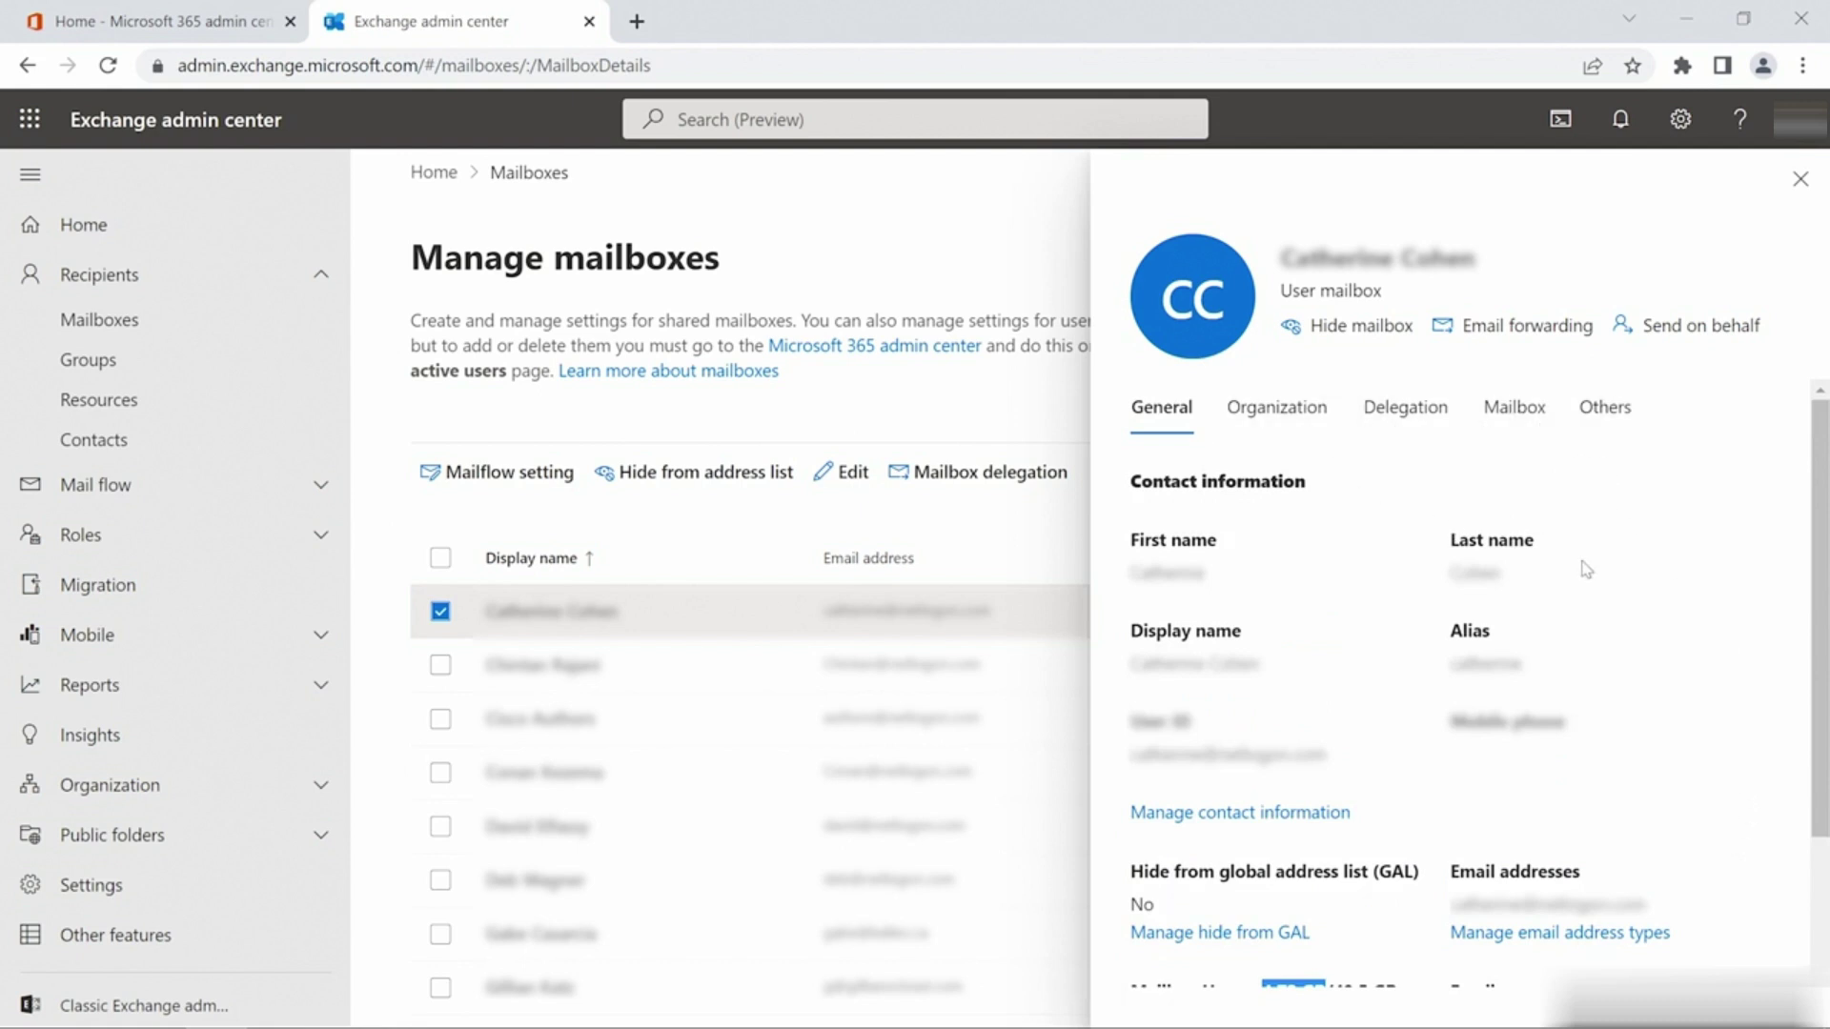
Close the mailbox details and look at the additional actions offered for the selected mailbox
{"action": "left_click", "coordinate": [986, 516]}
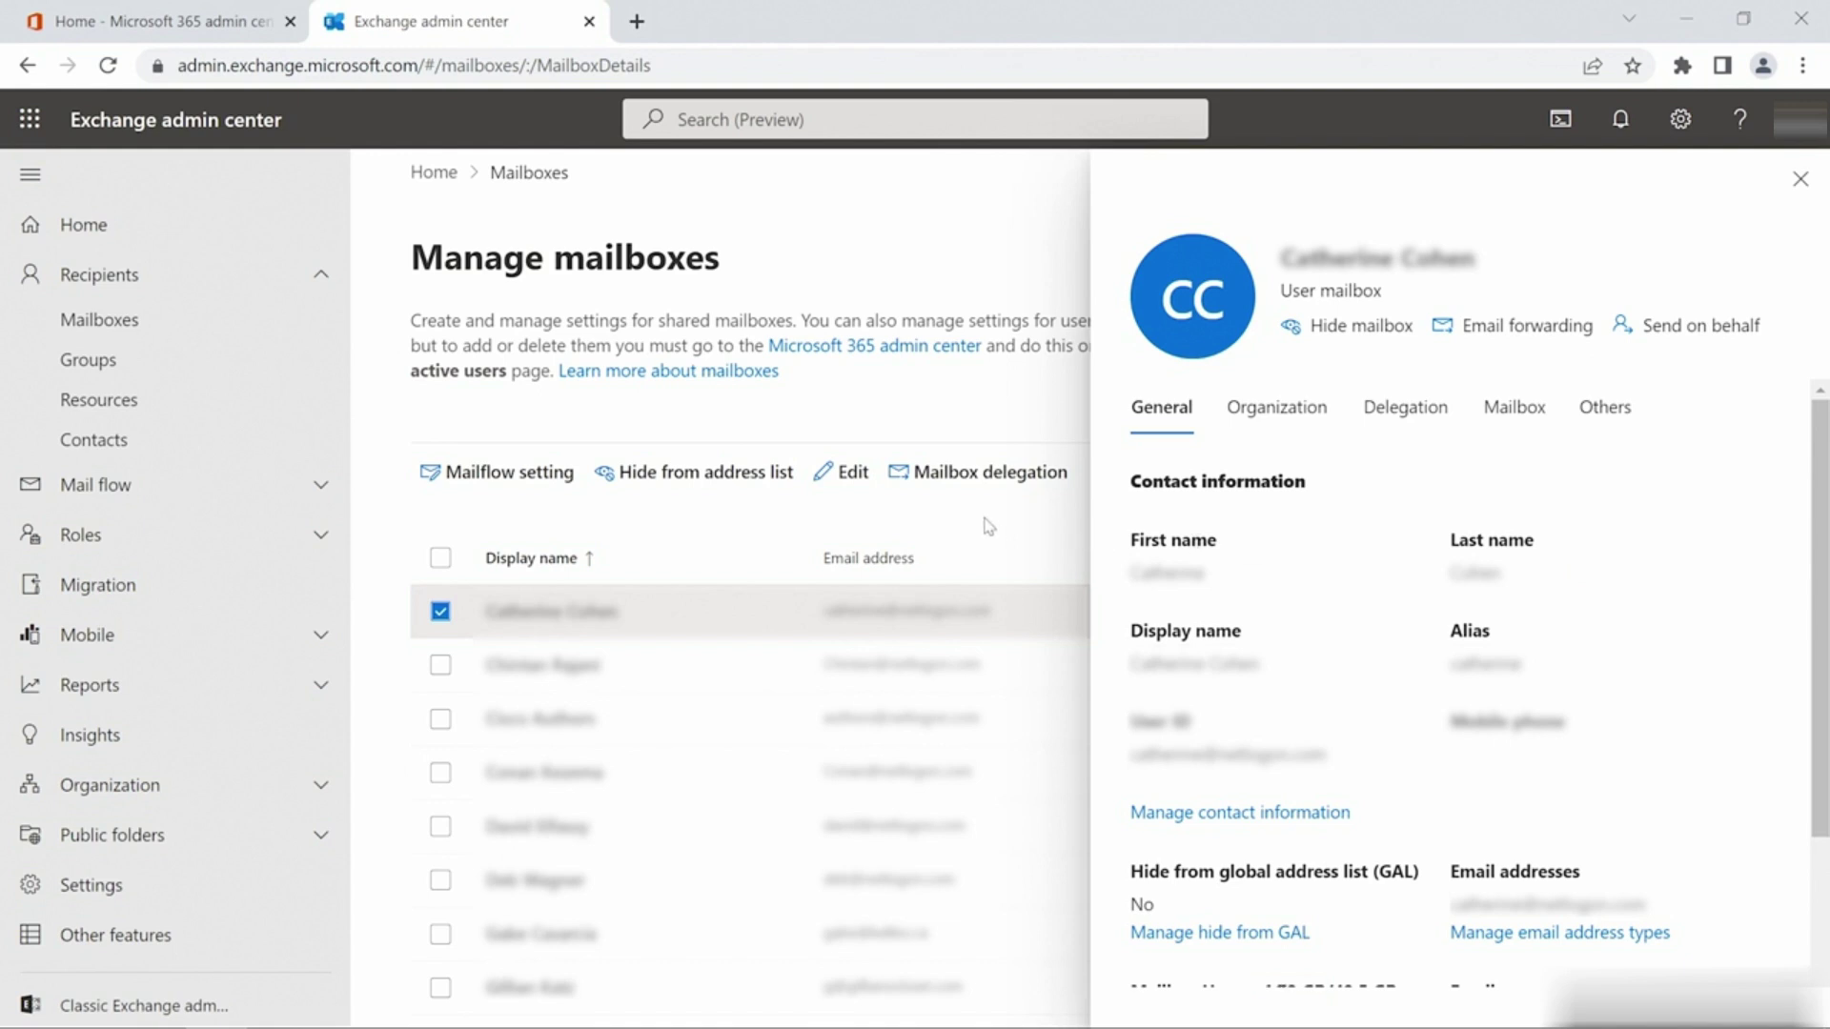
{"action": "left_click", "coordinate": [1799, 179]}
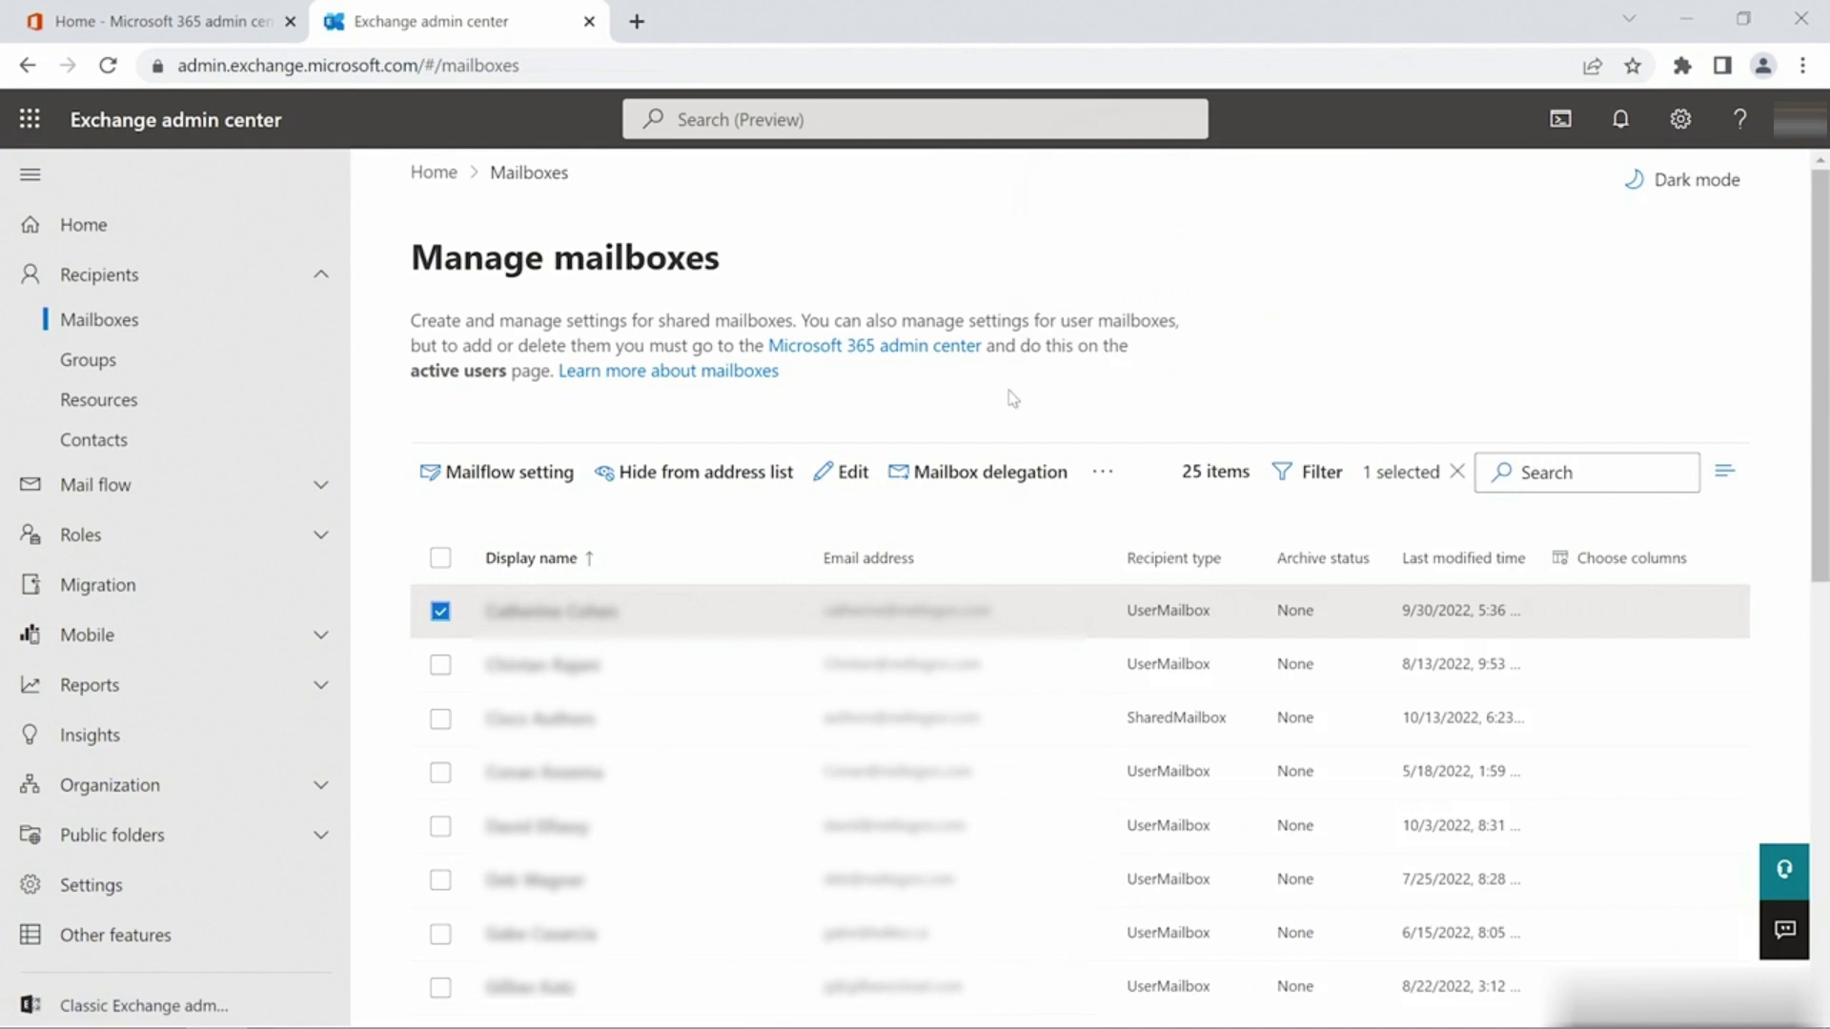
{"action": "left_click", "coordinate": [1100, 477]}
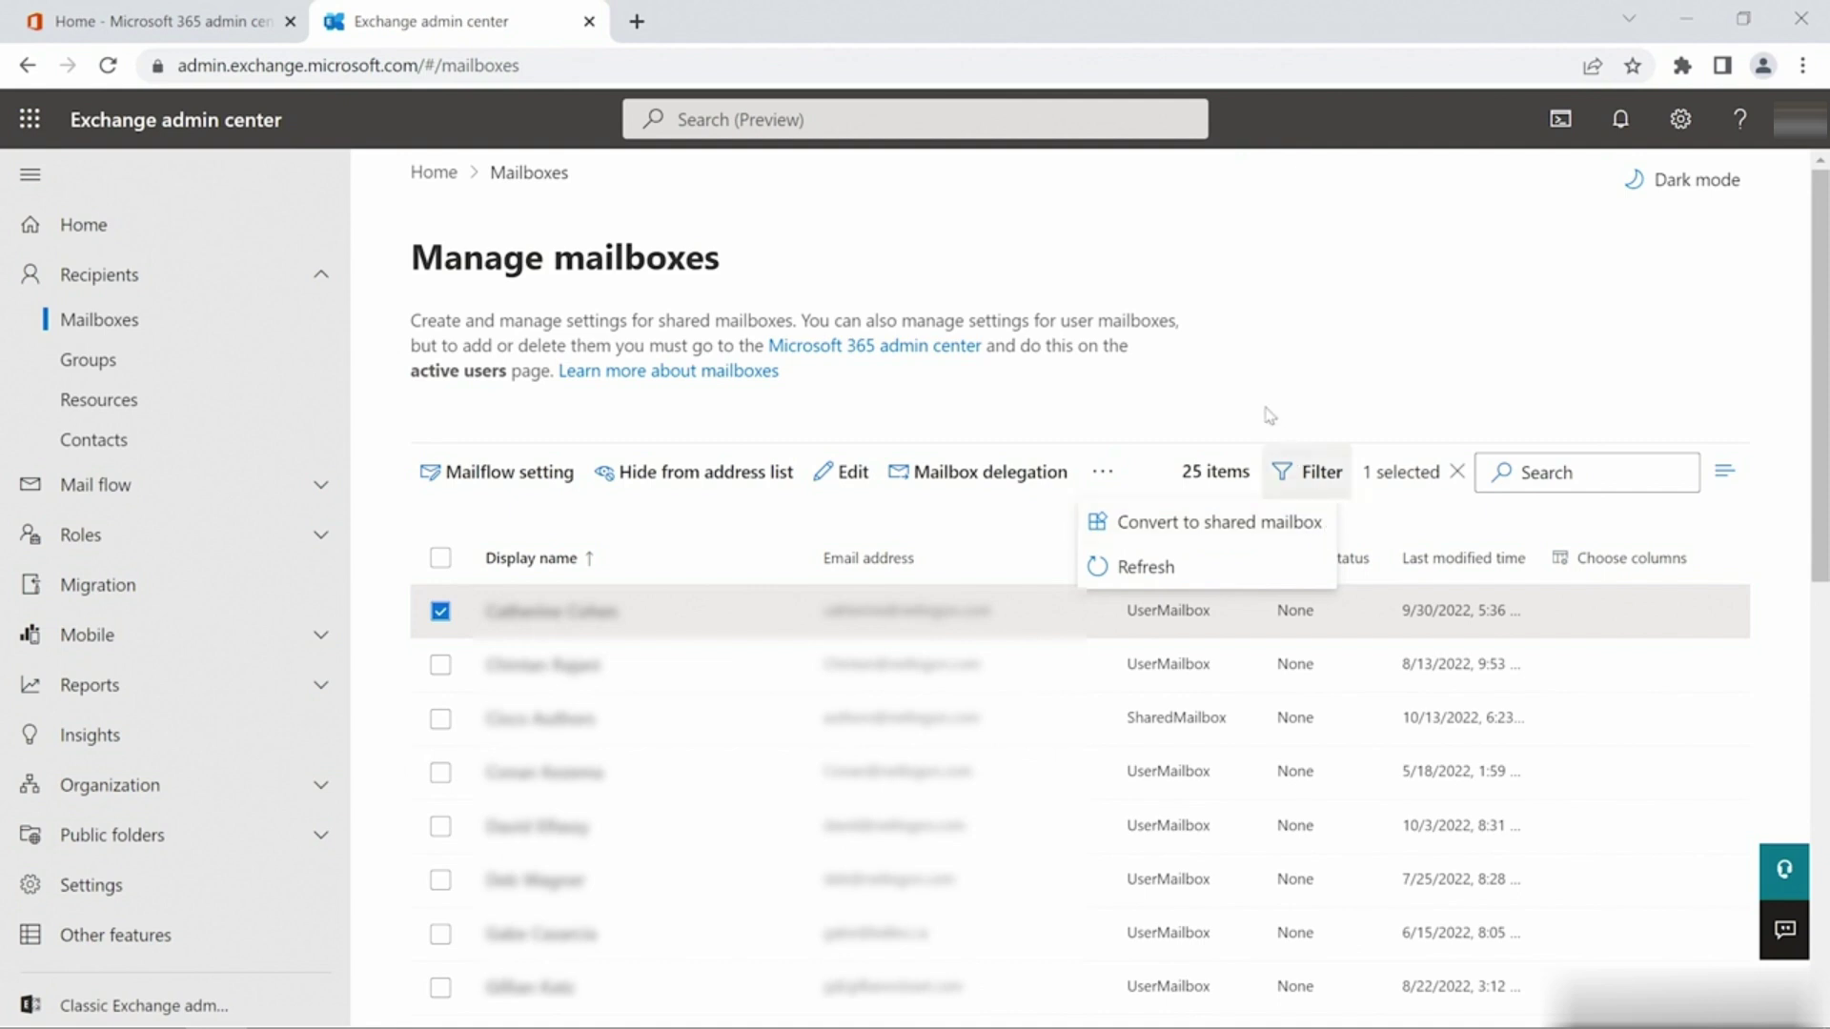
{"action": "left_click", "coordinate": [1250, 355]}
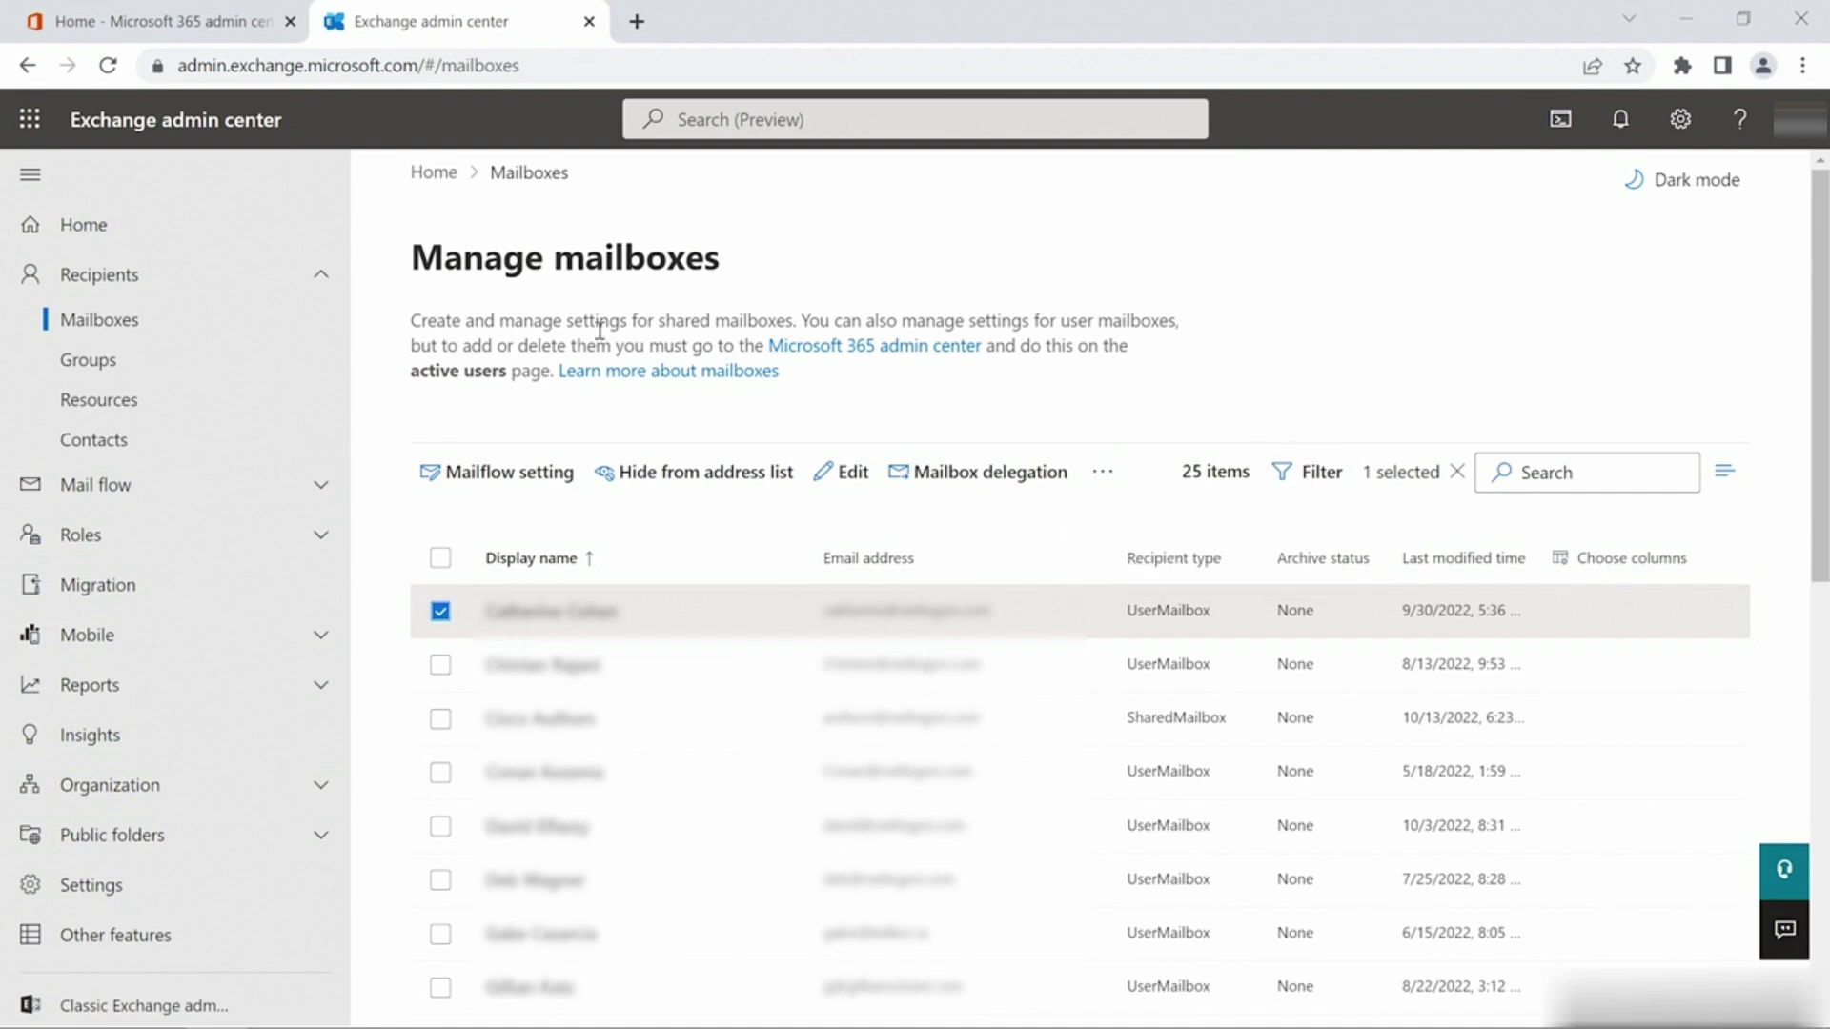
View the Groups and Resources pages of the Recipients section, and collapse that section
{"action": "left_click", "coordinate": [229, 365]}
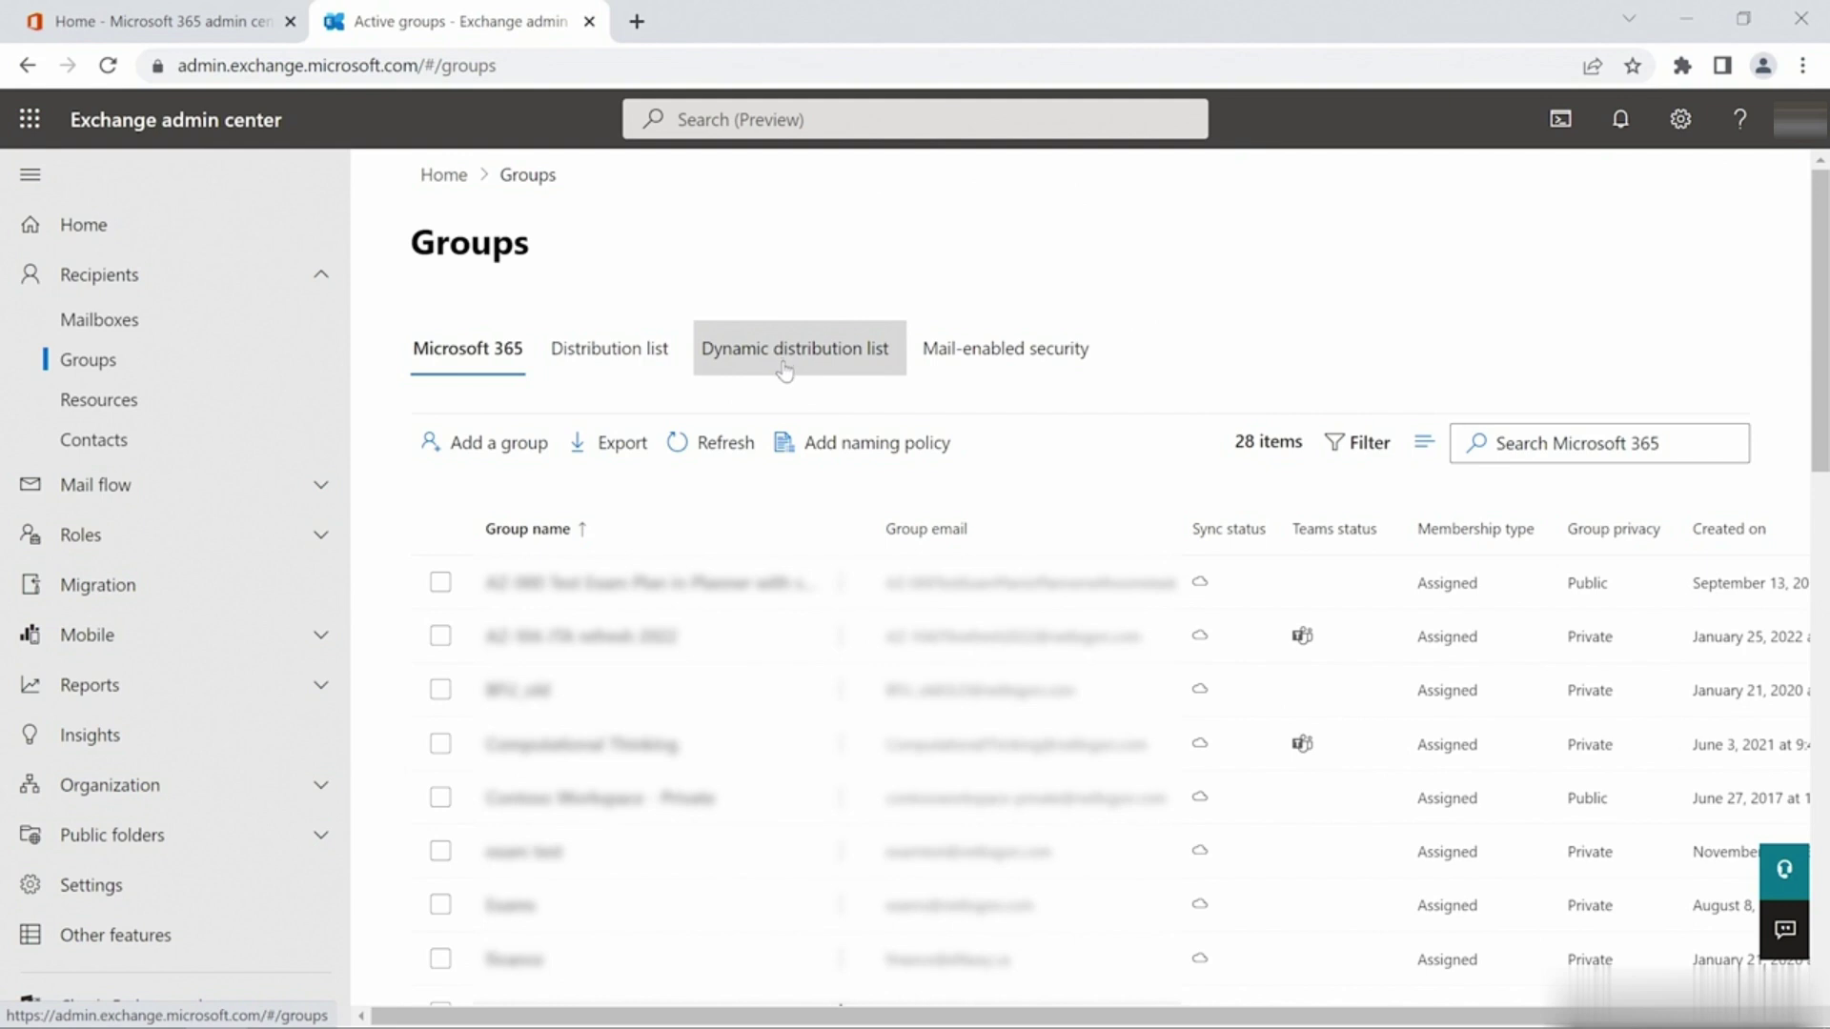
{"action": "left_click", "coordinate": [217, 413]}
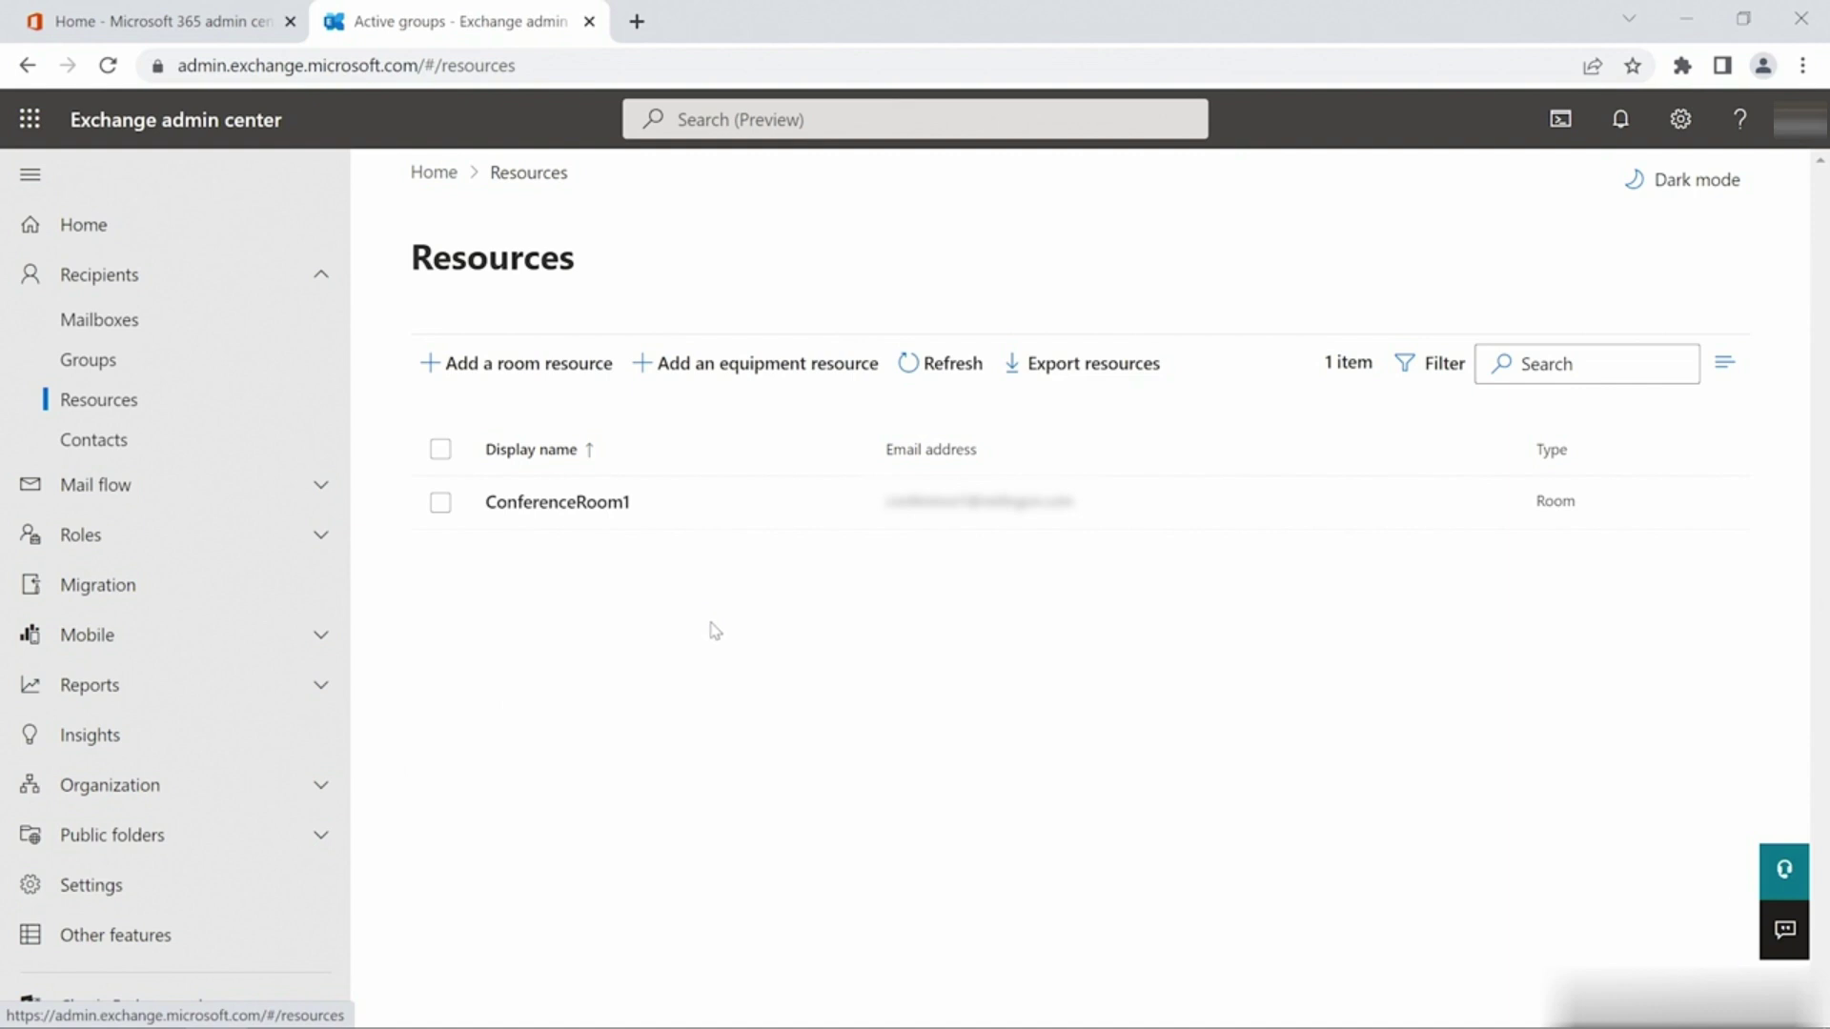
{"action": "left_click", "coordinate": [324, 275]}
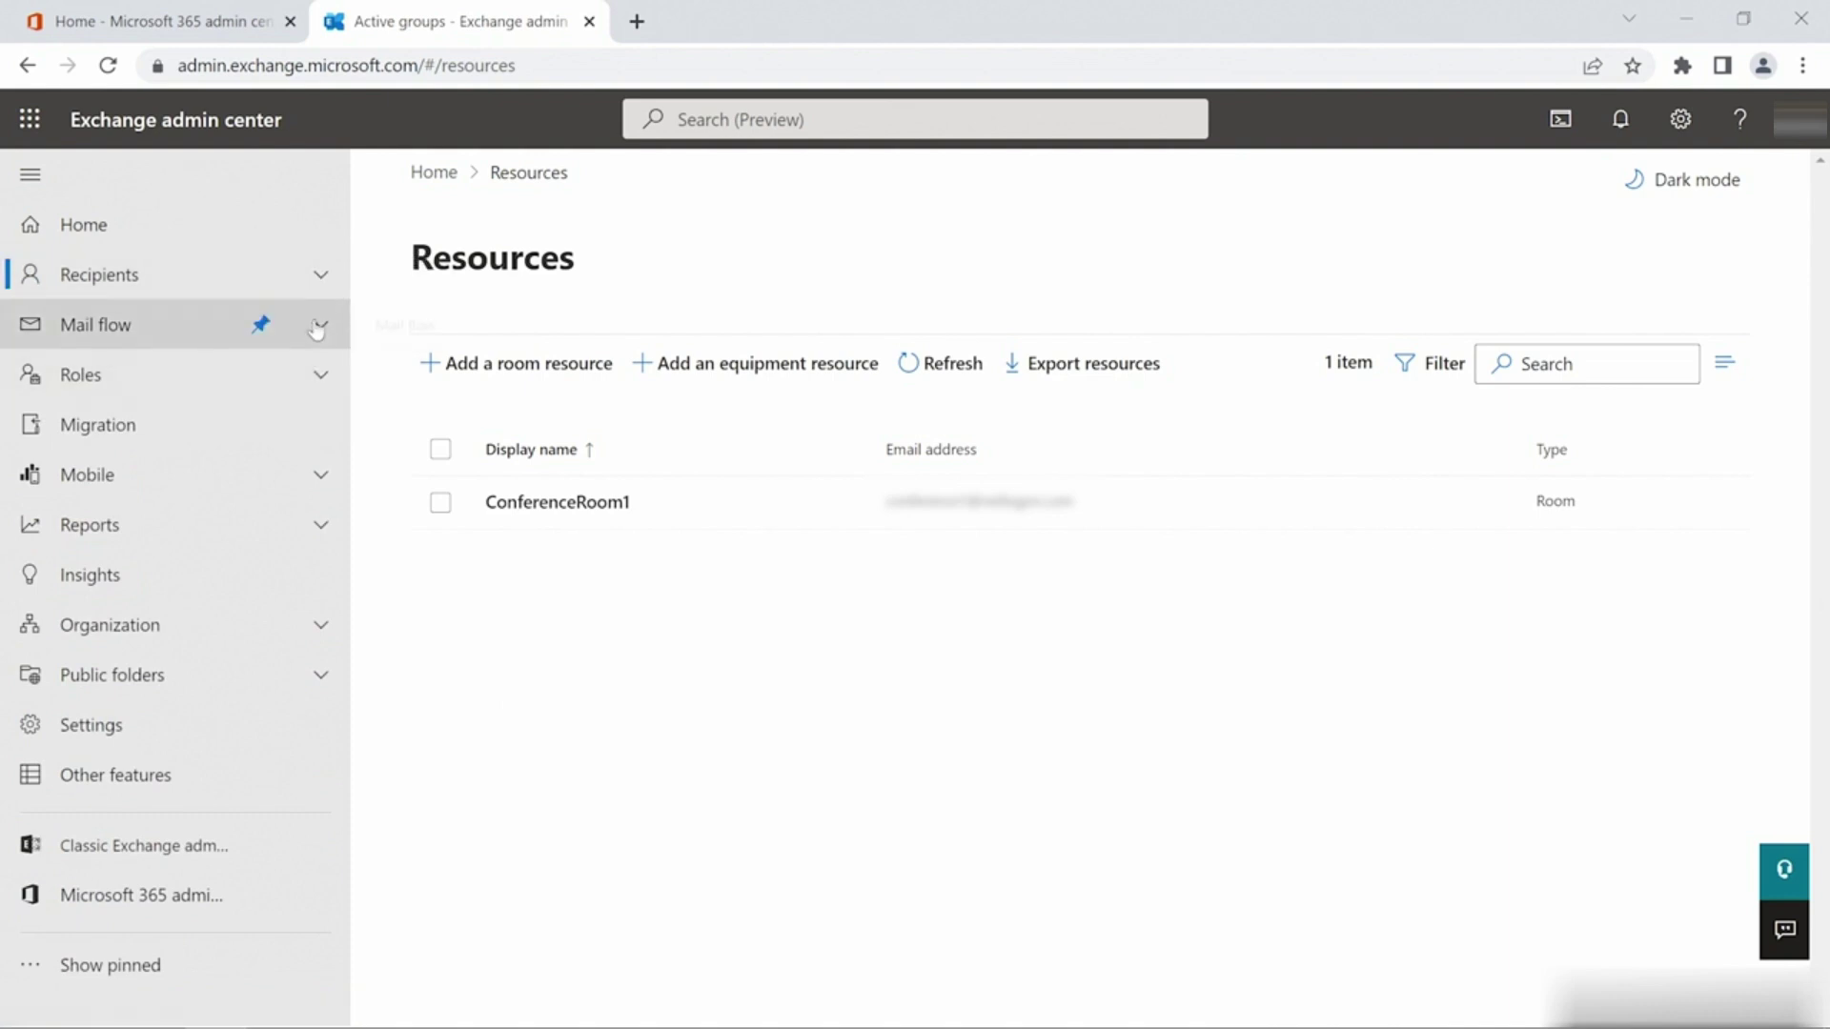
View the Message trace and Accepted domains pages of the Mail flow section
{"action": "left_click", "coordinate": [317, 327]}
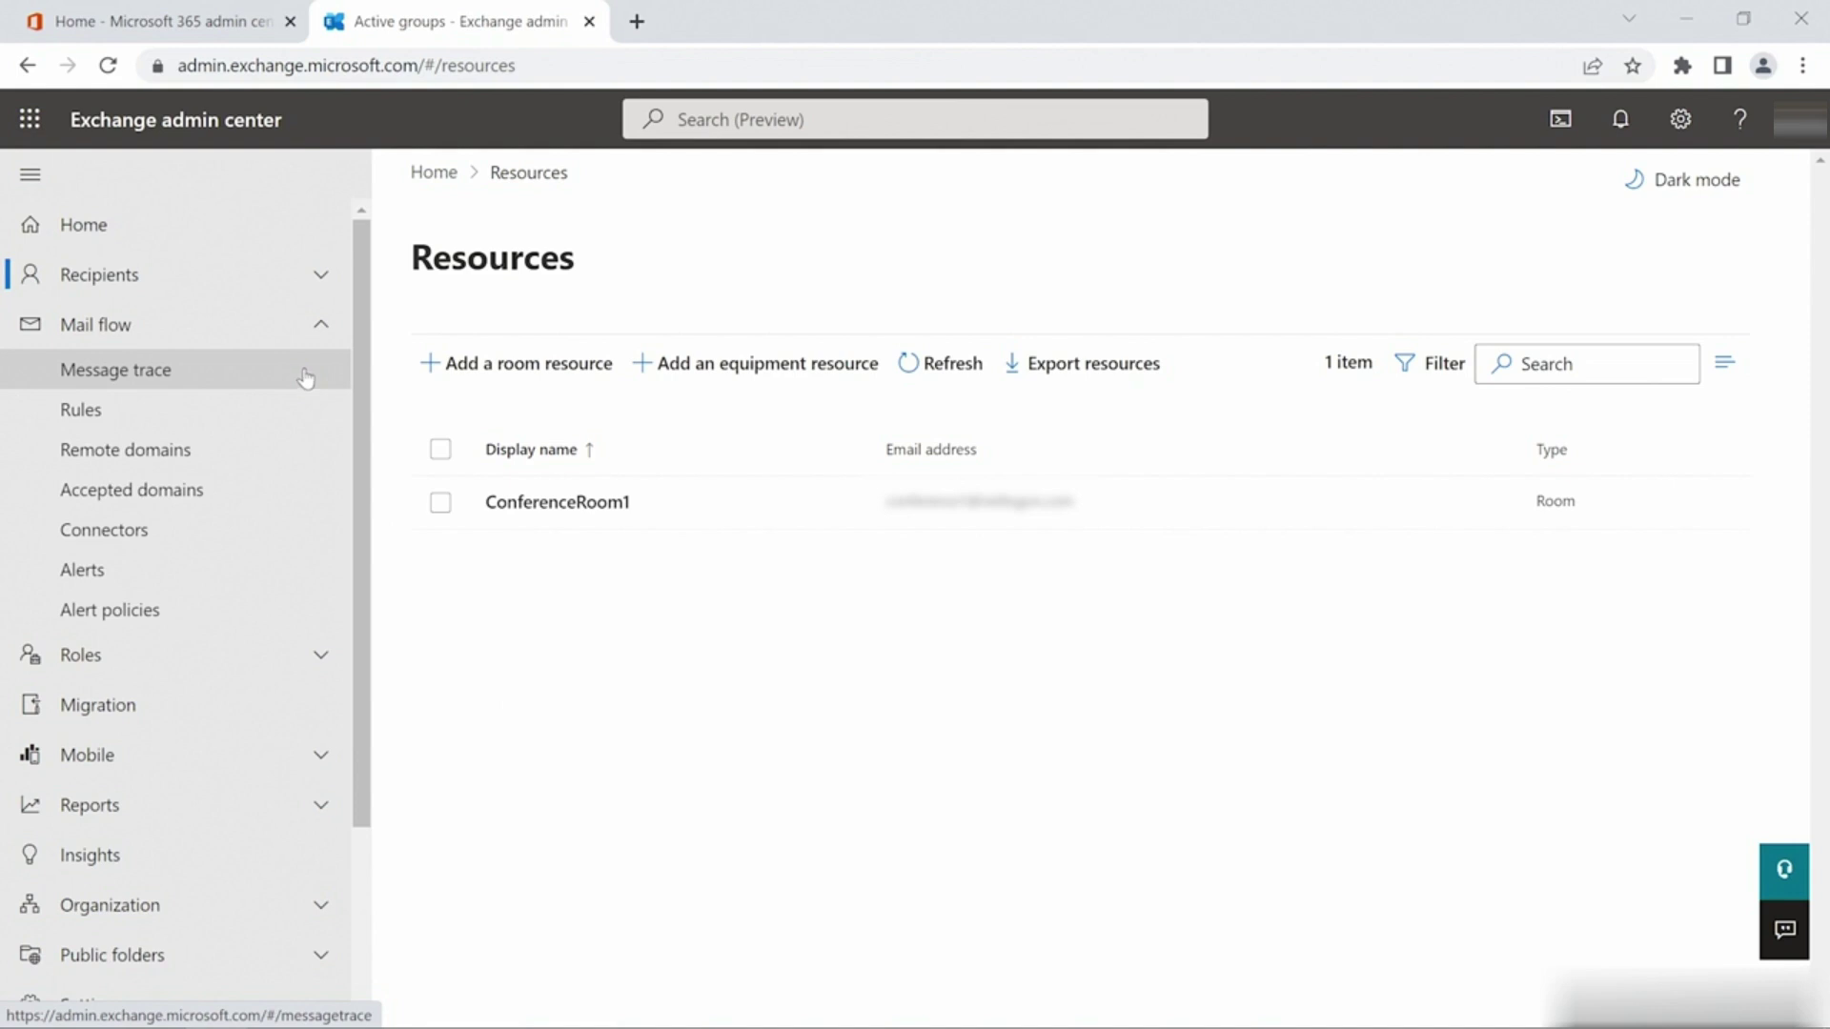
{"action": "left_click", "coordinate": [305, 379]}
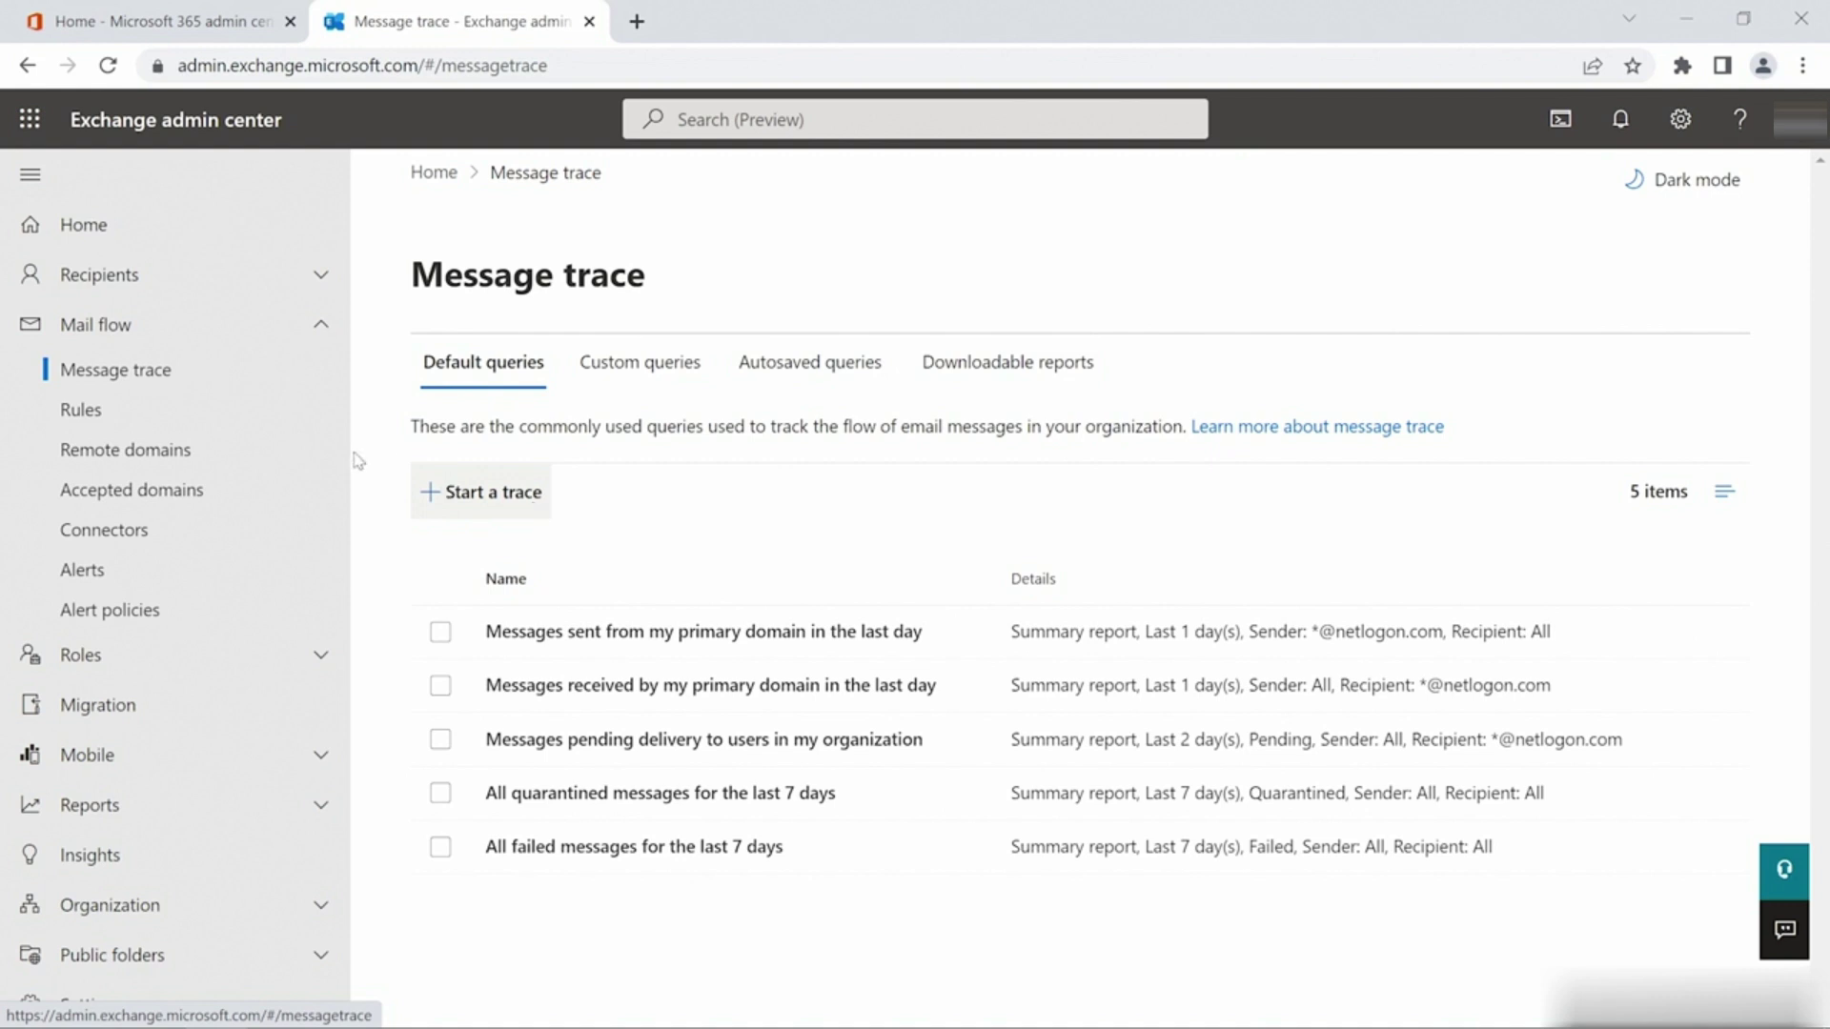
{"action": "left_click", "coordinate": [248, 489]}
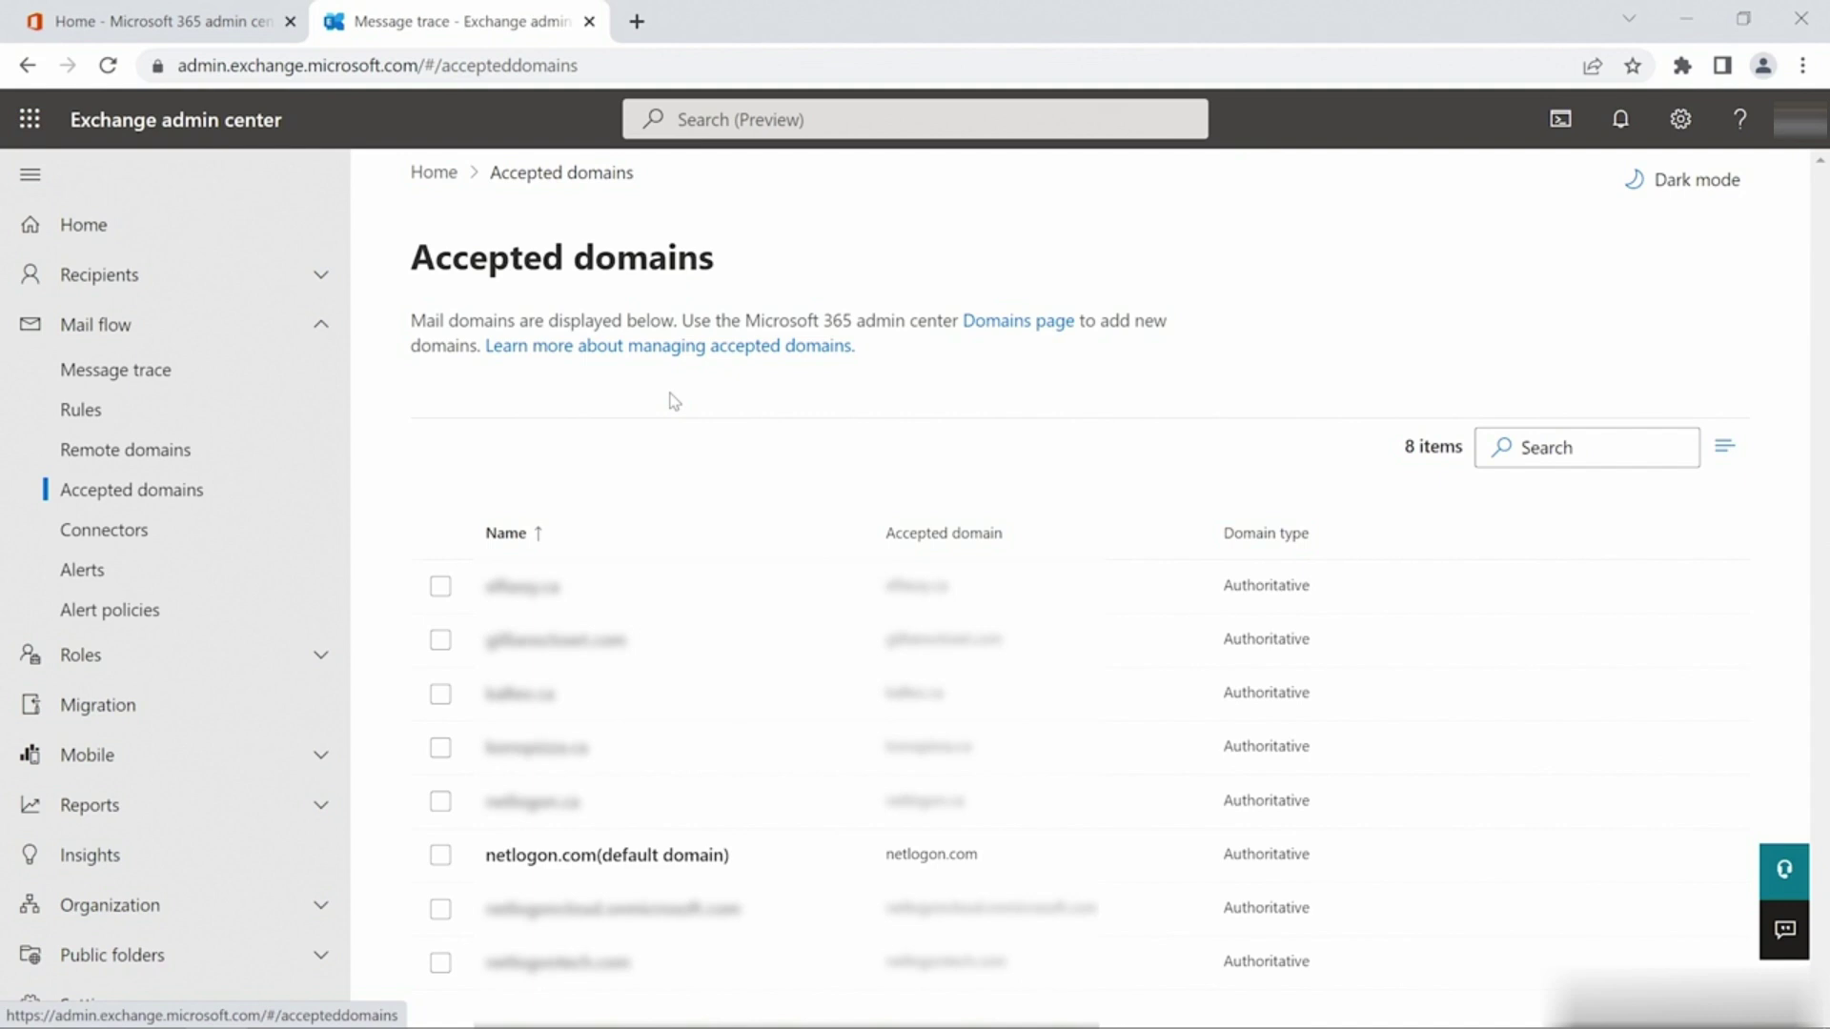
View the Mail flow reports and the Migration report in the Reports section
{"action": "scroll", "coordinate": [314, 498], "scroll_direction": "down", "scroll_amount": 3}
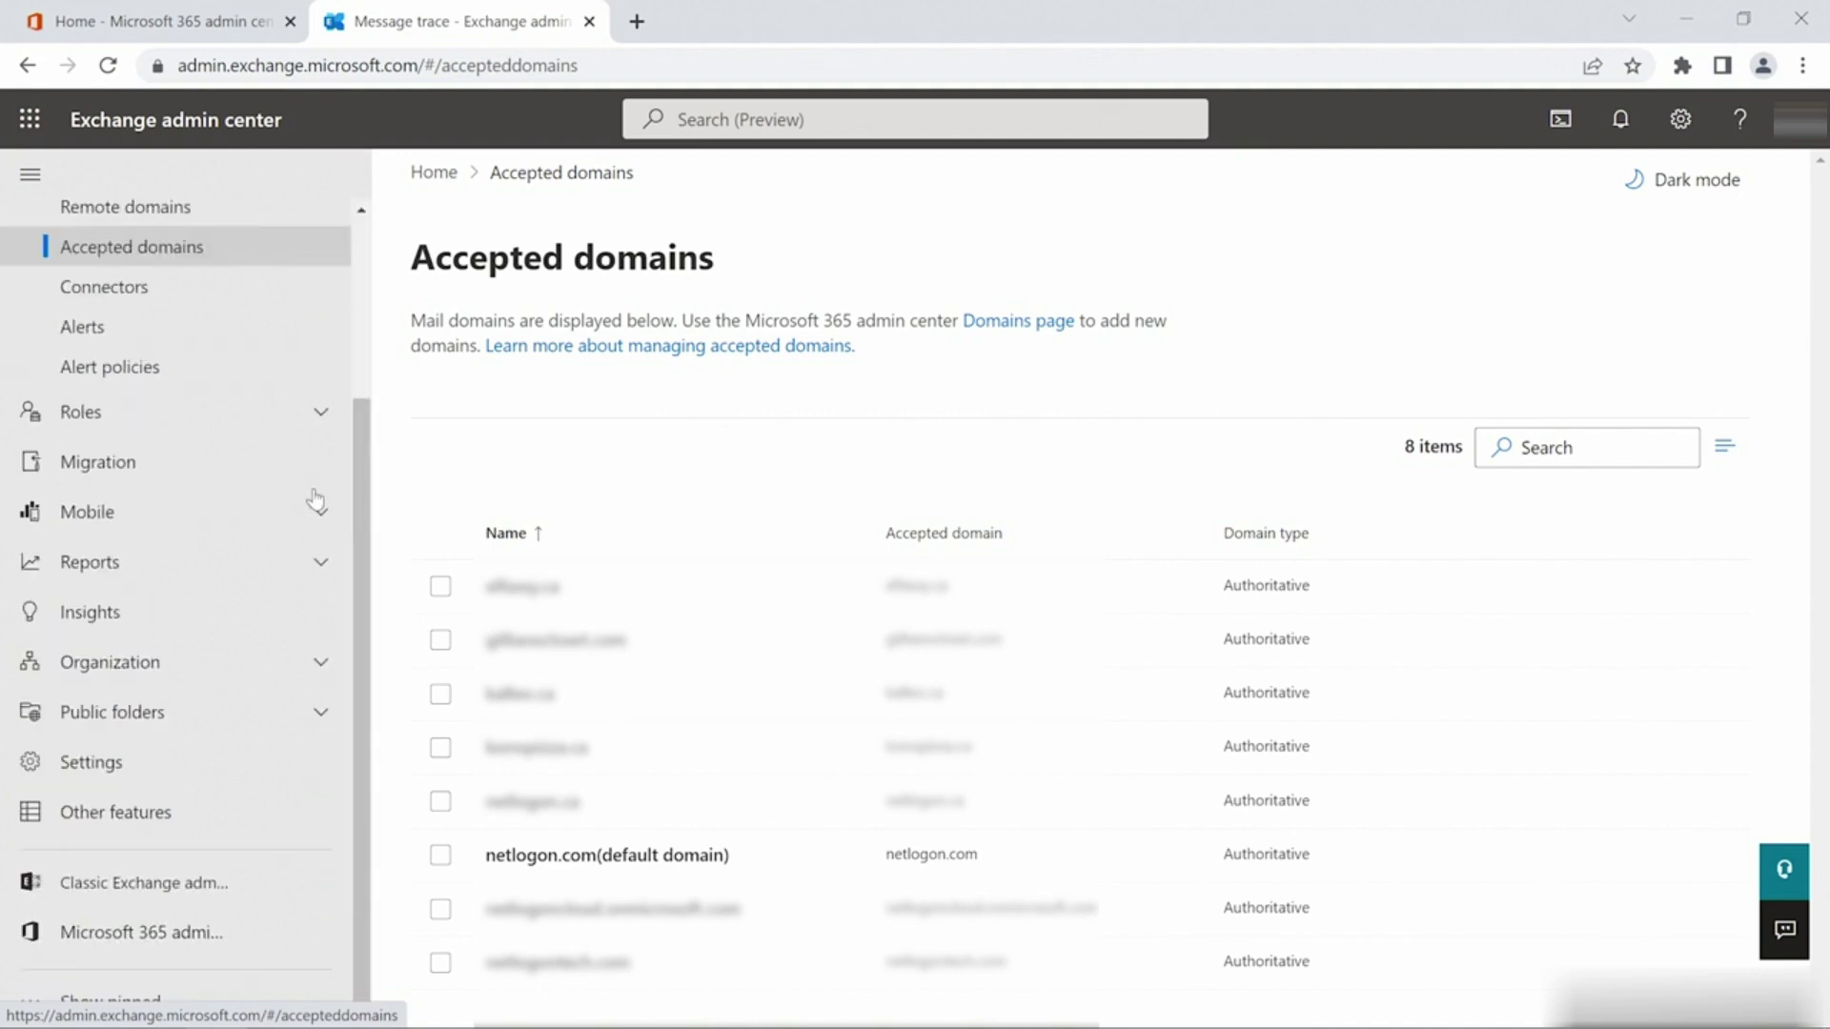
{"action": "left_click", "coordinate": [320, 562]}
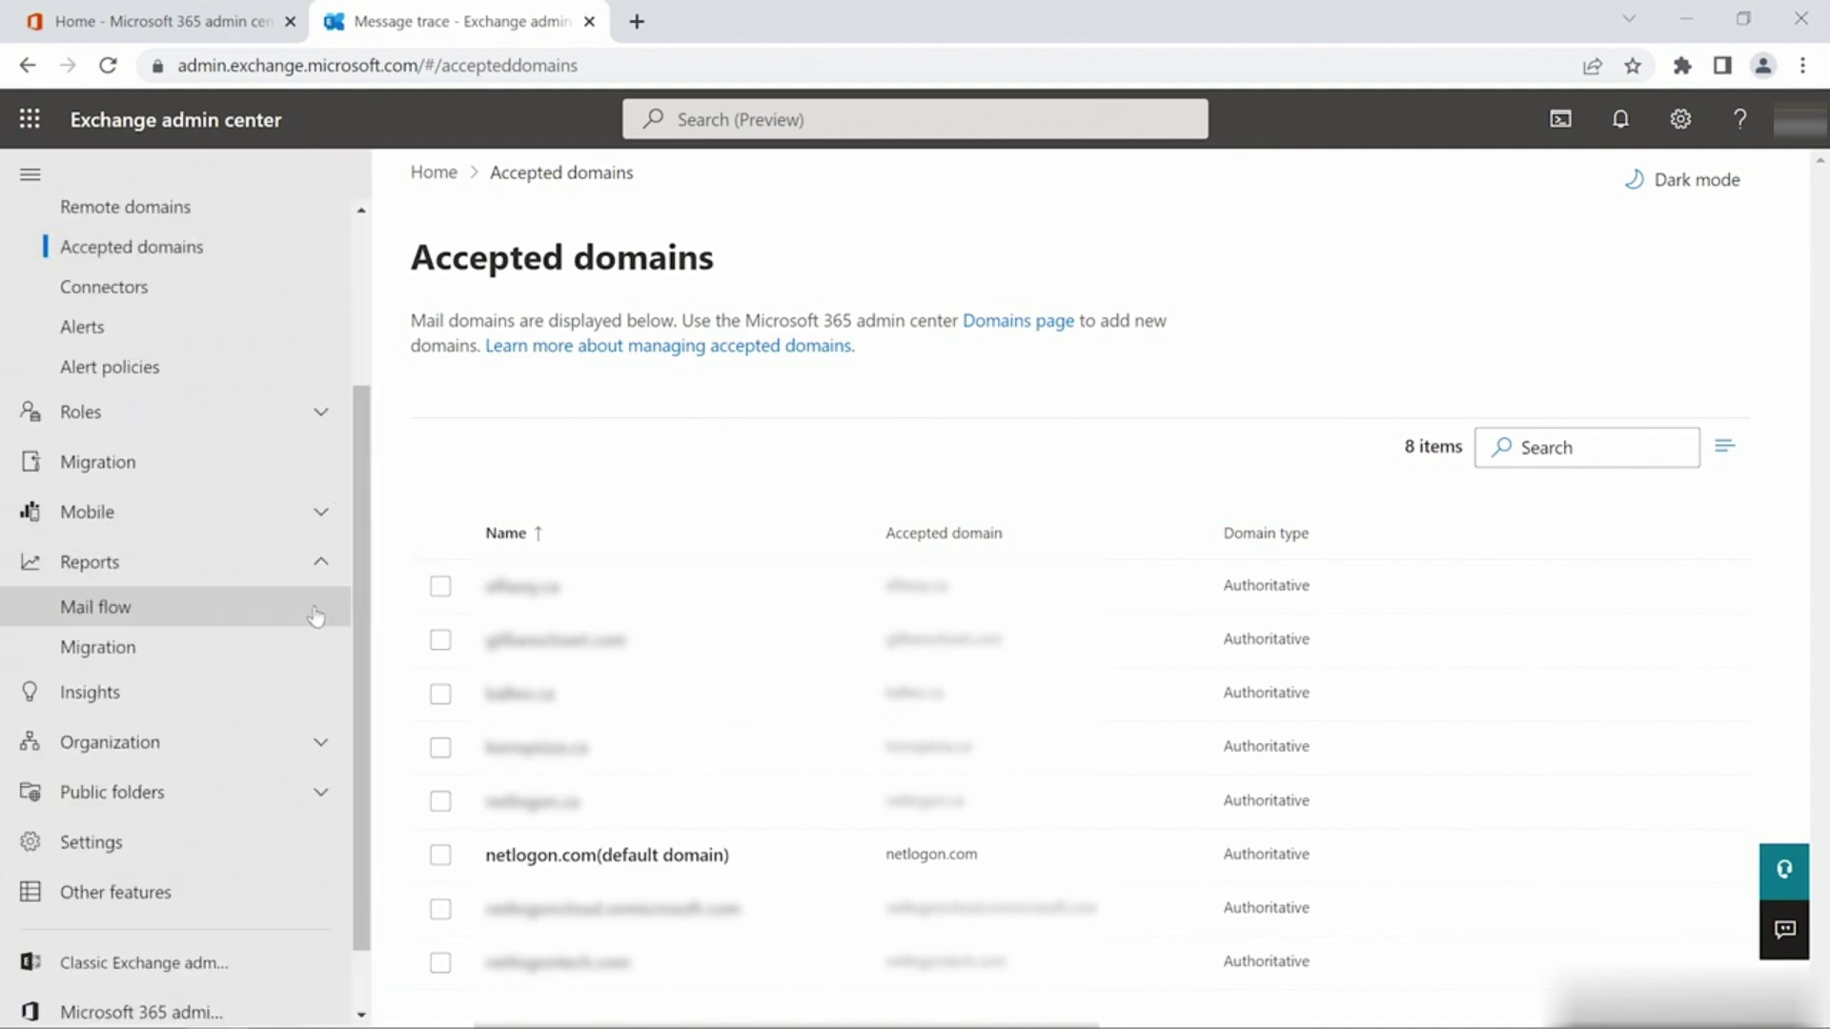
{"action": "left_click", "coordinate": [293, 617]}
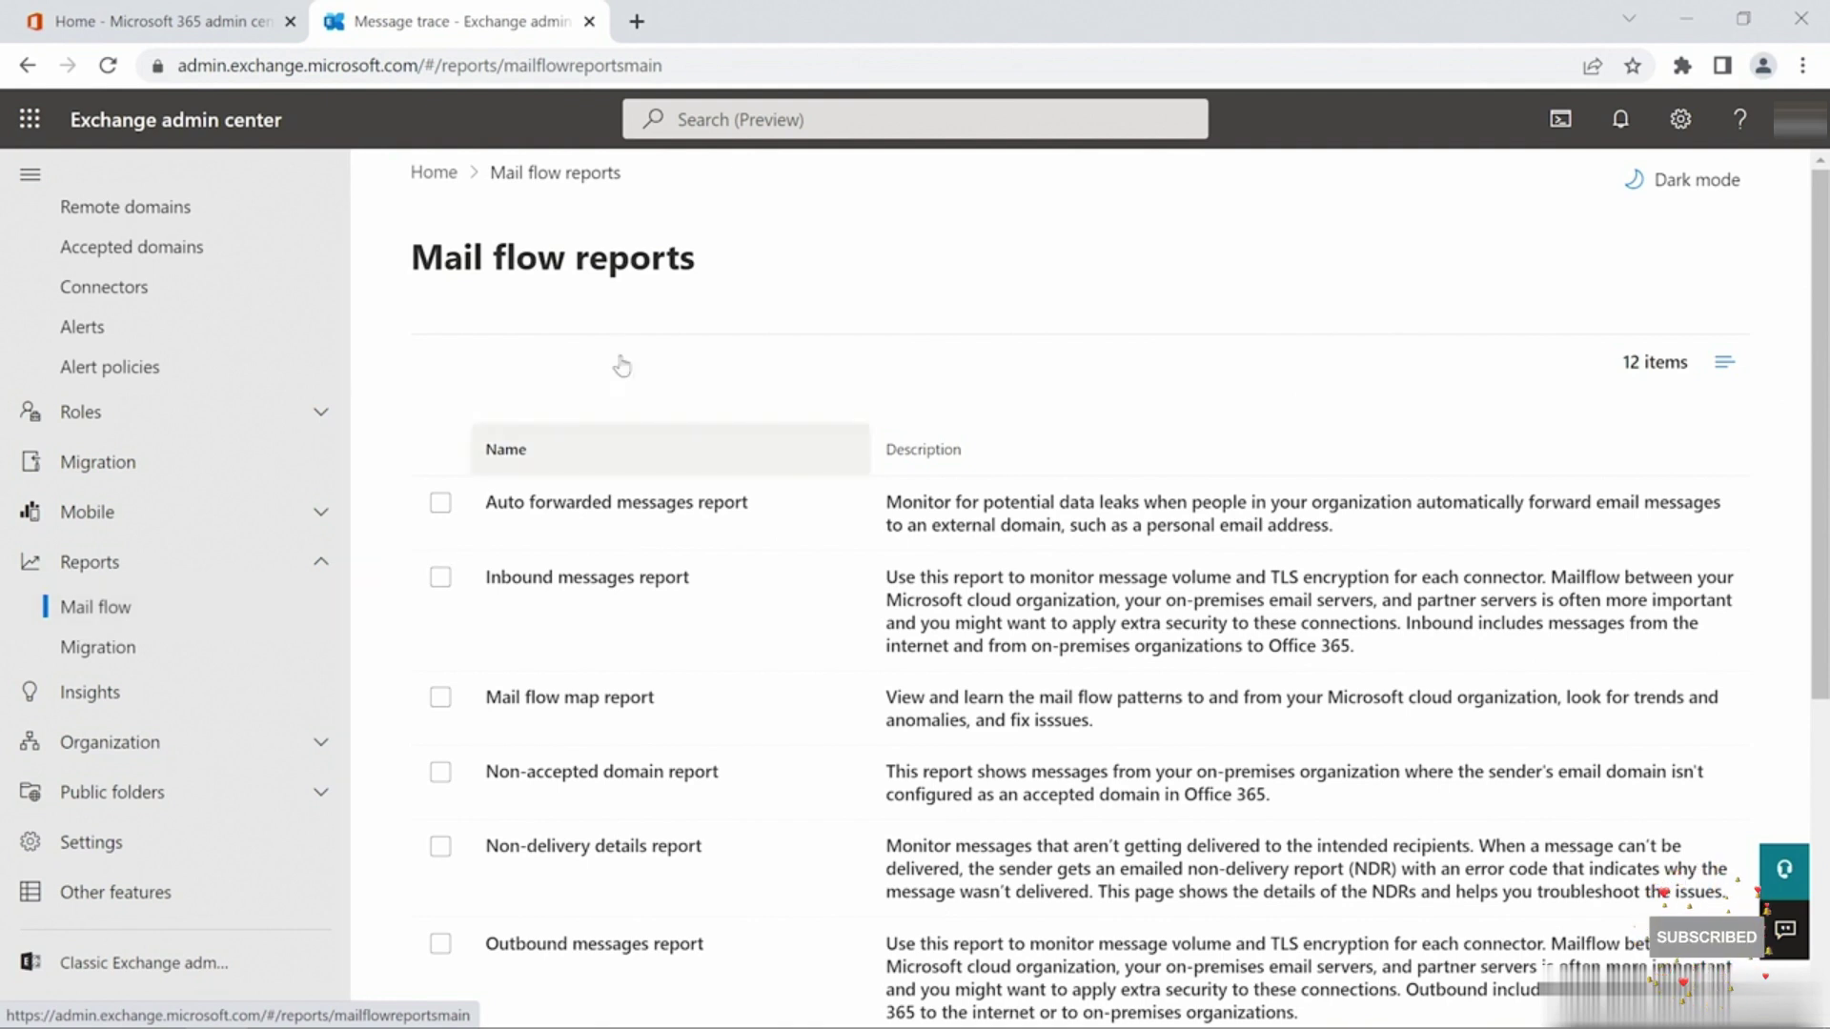
{"action": "left_click", "coordinate": [238, 653]}
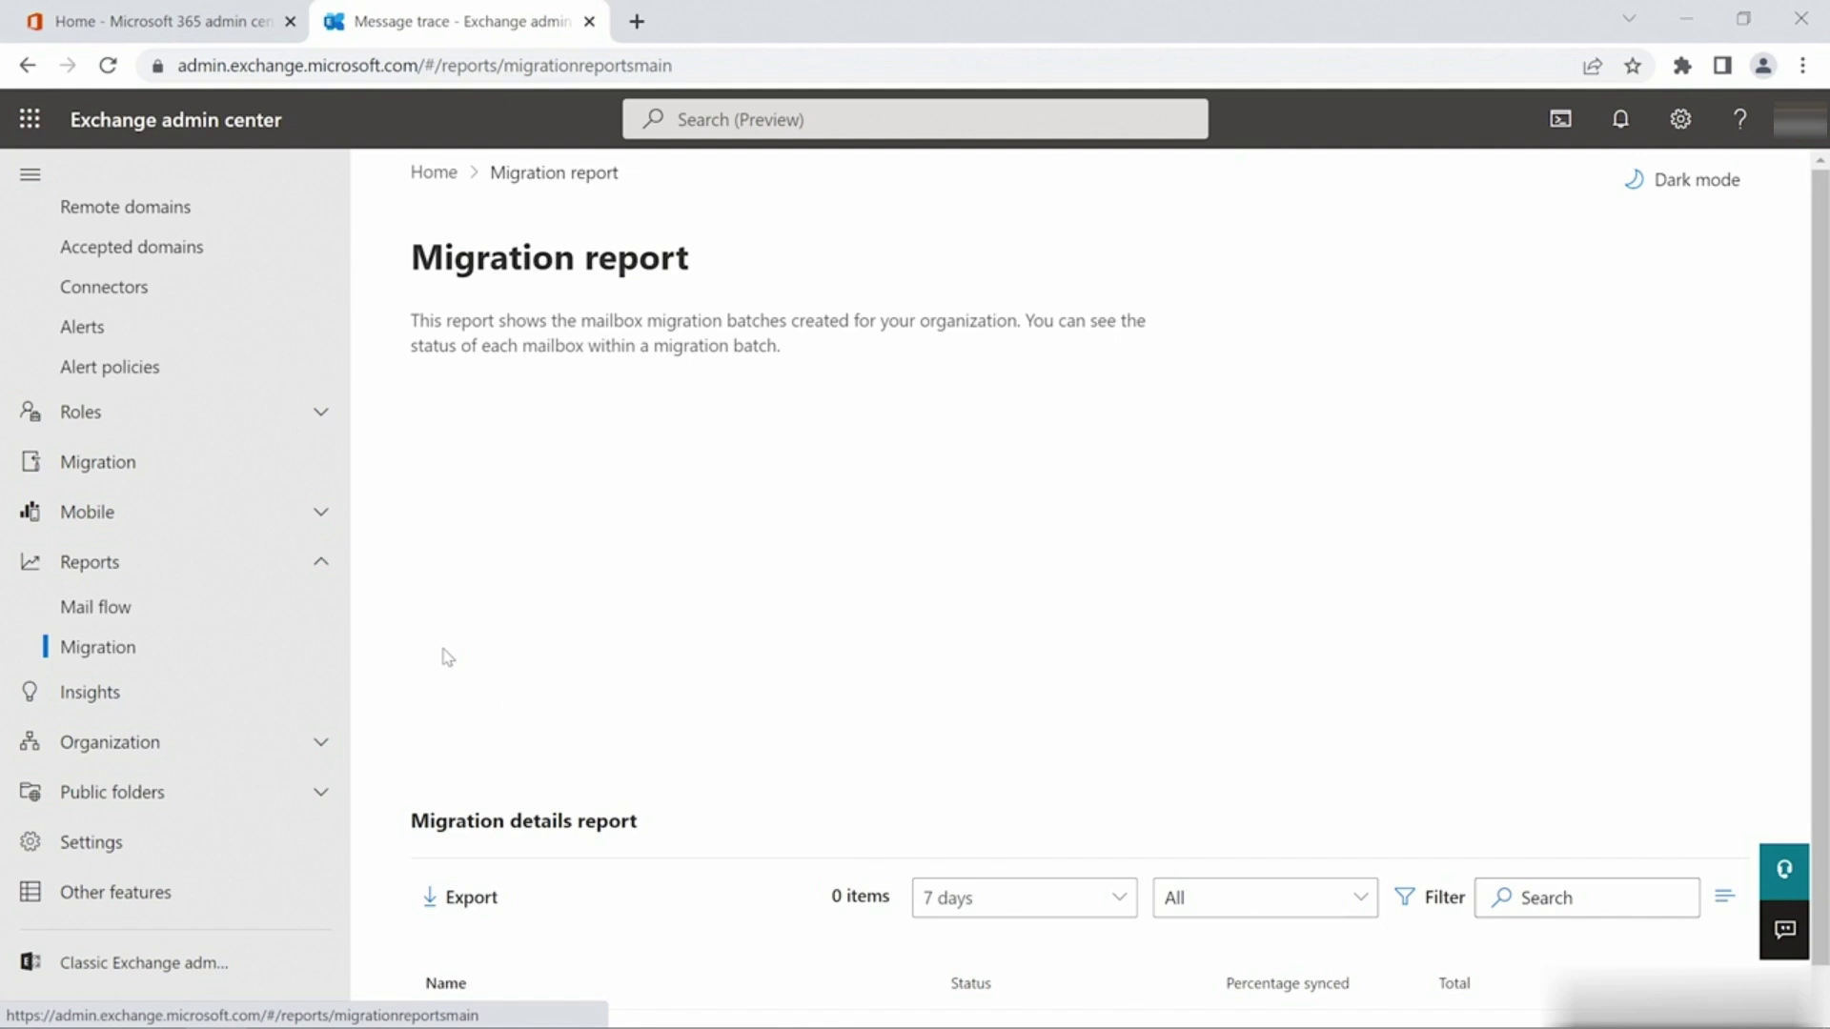
Collapse the Reports section and expand Organization to look at its entries
{"action": "left_click", "coordinate": [322, 564]}
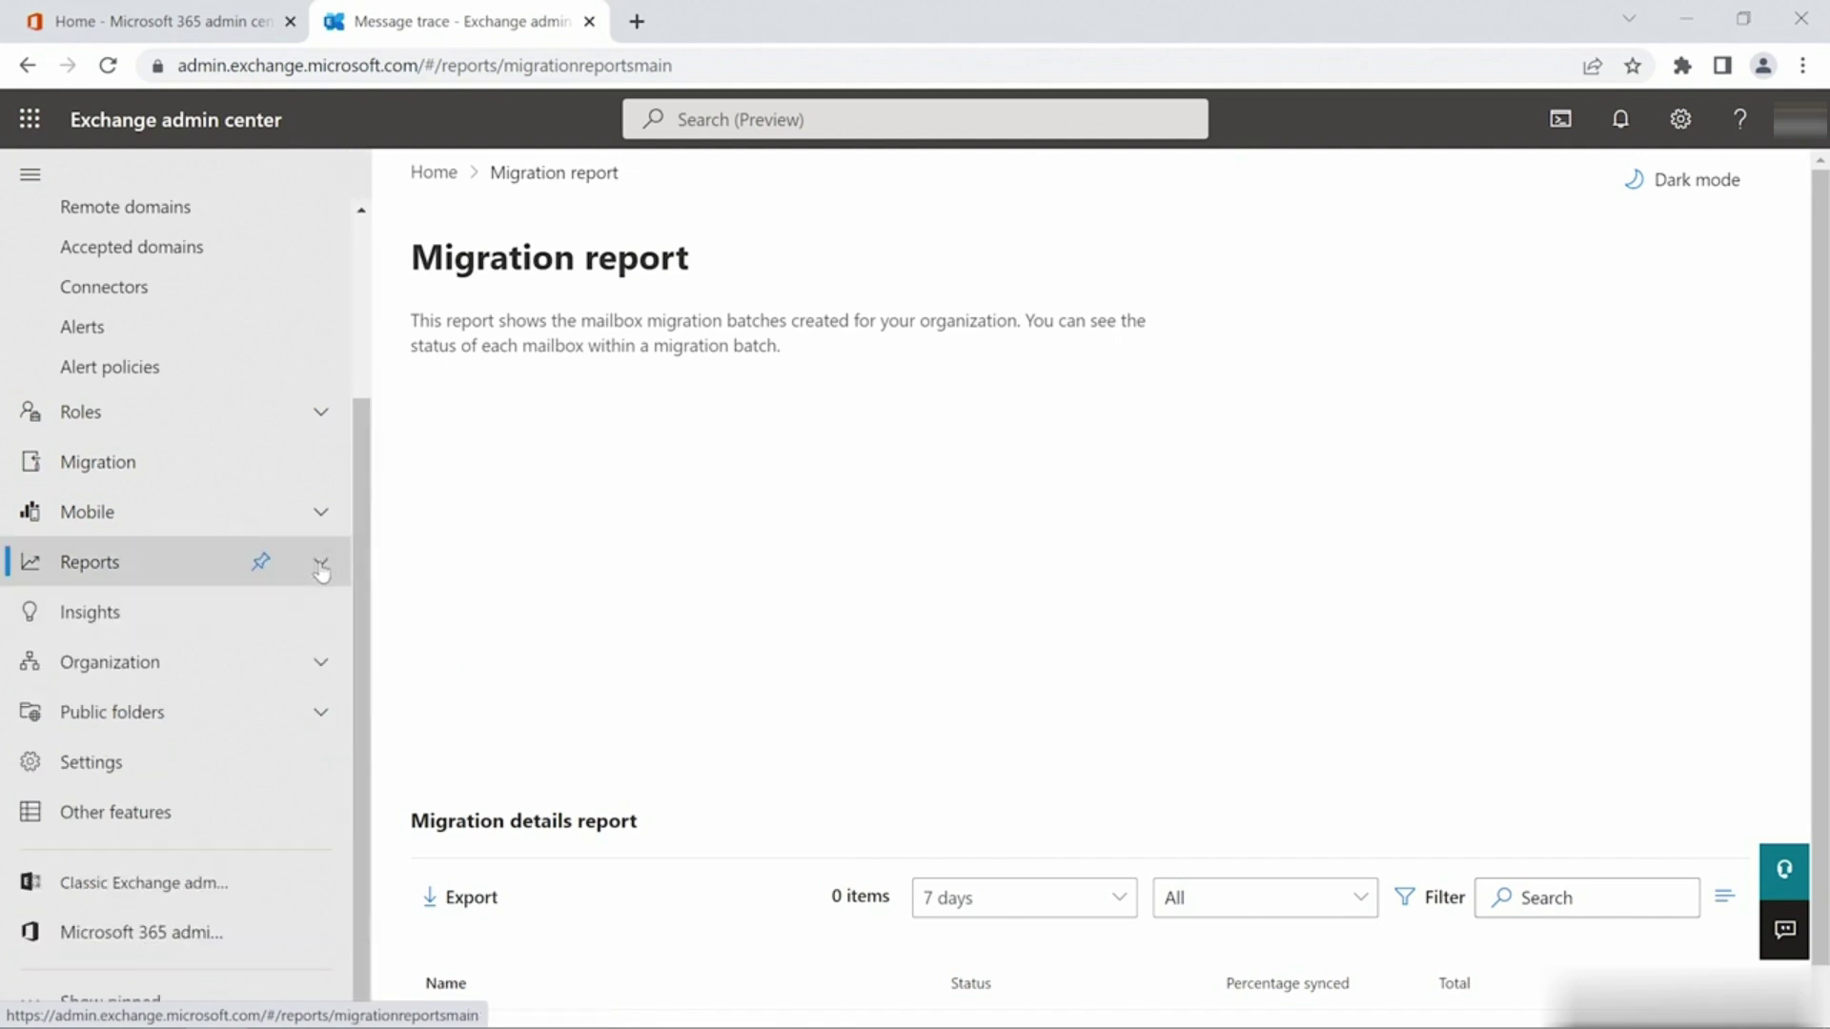
{"action": "left_click", "coordinate": [324, 667]}
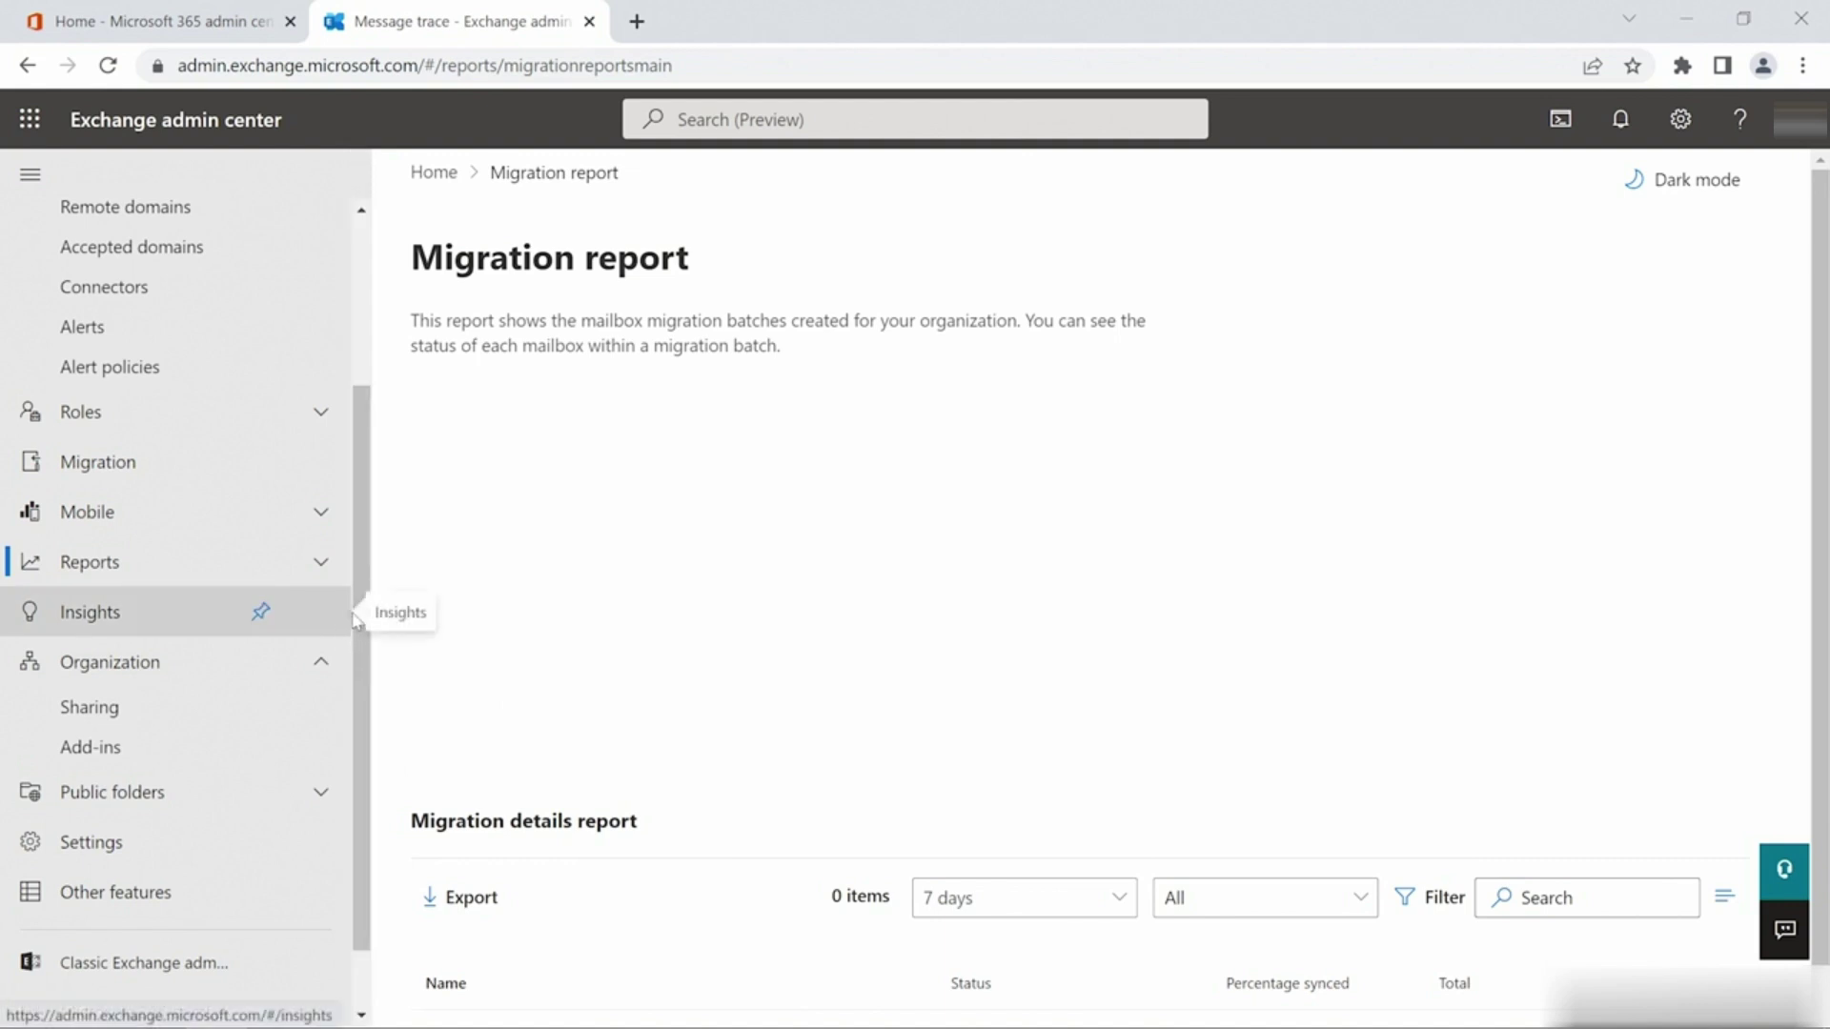
Open the Other features page and examine the migration status of the listed features, especially OWA Policy
{"action": "scroll", "coordinate": [298, 683], "scroll_direction": "down", "scroll_amount": 1}
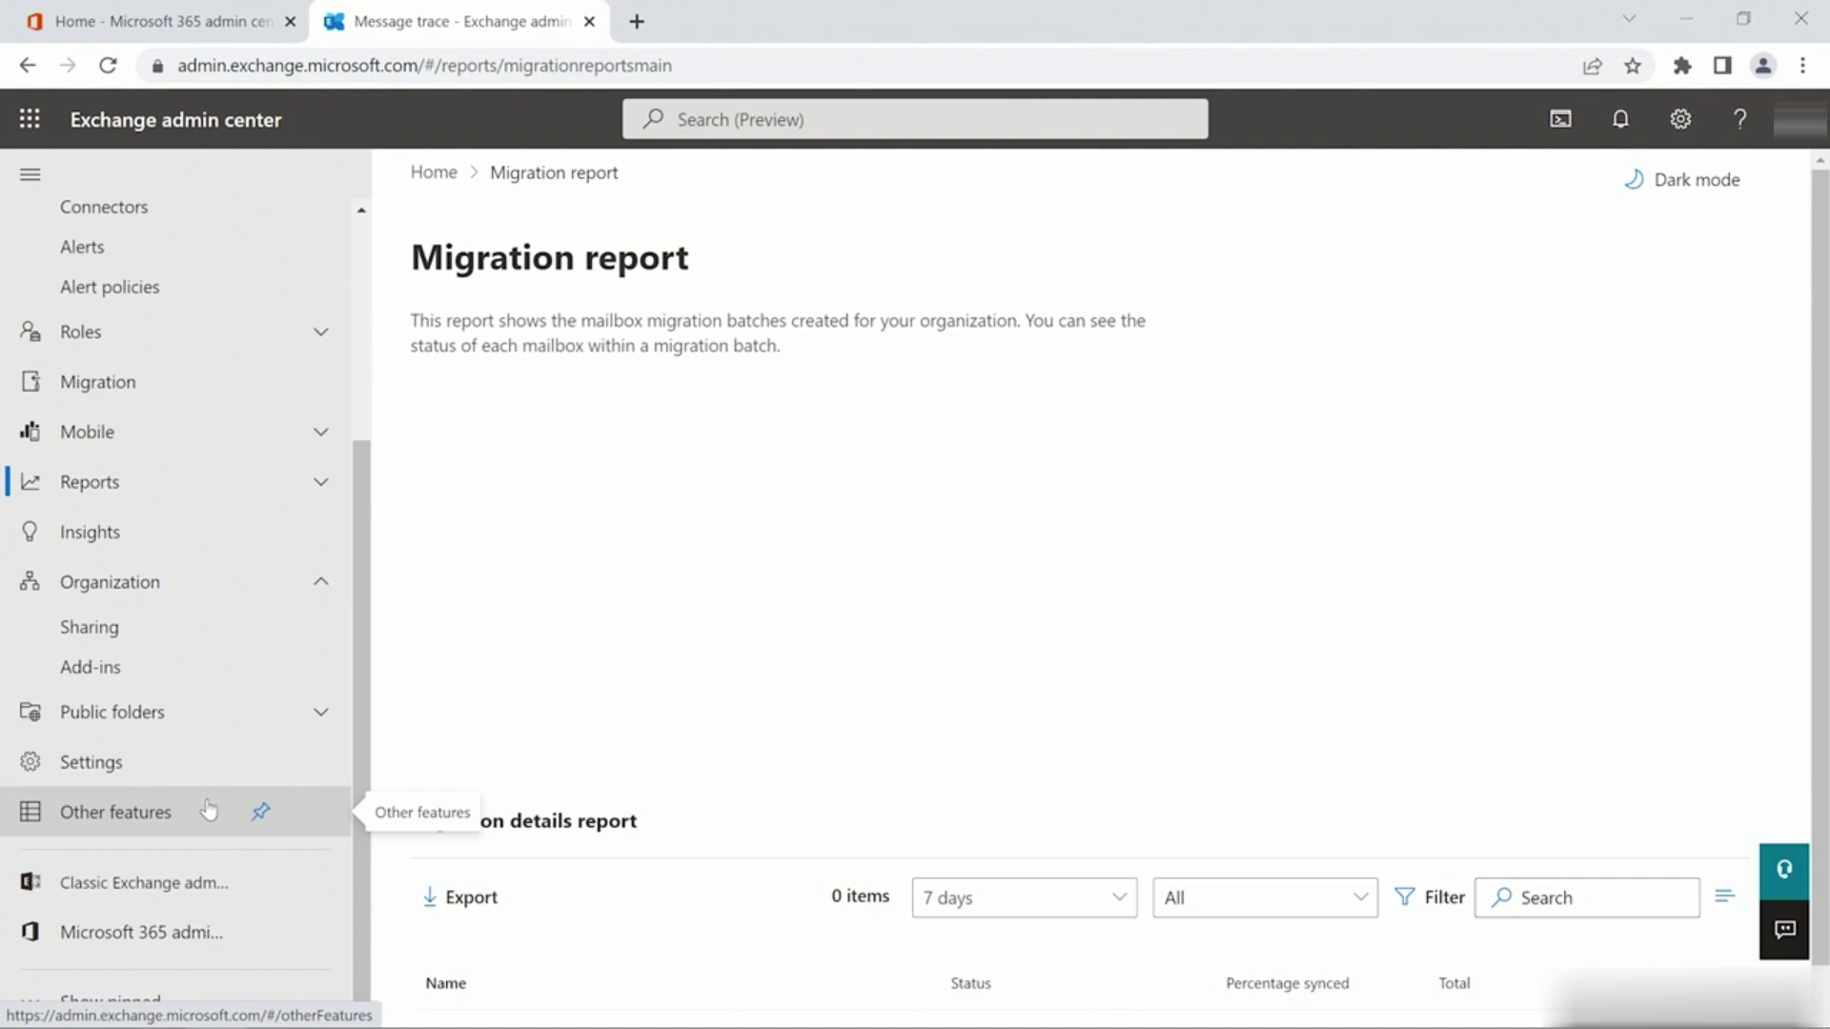
{"action": "left_click", "coordinate": [201, 810]}
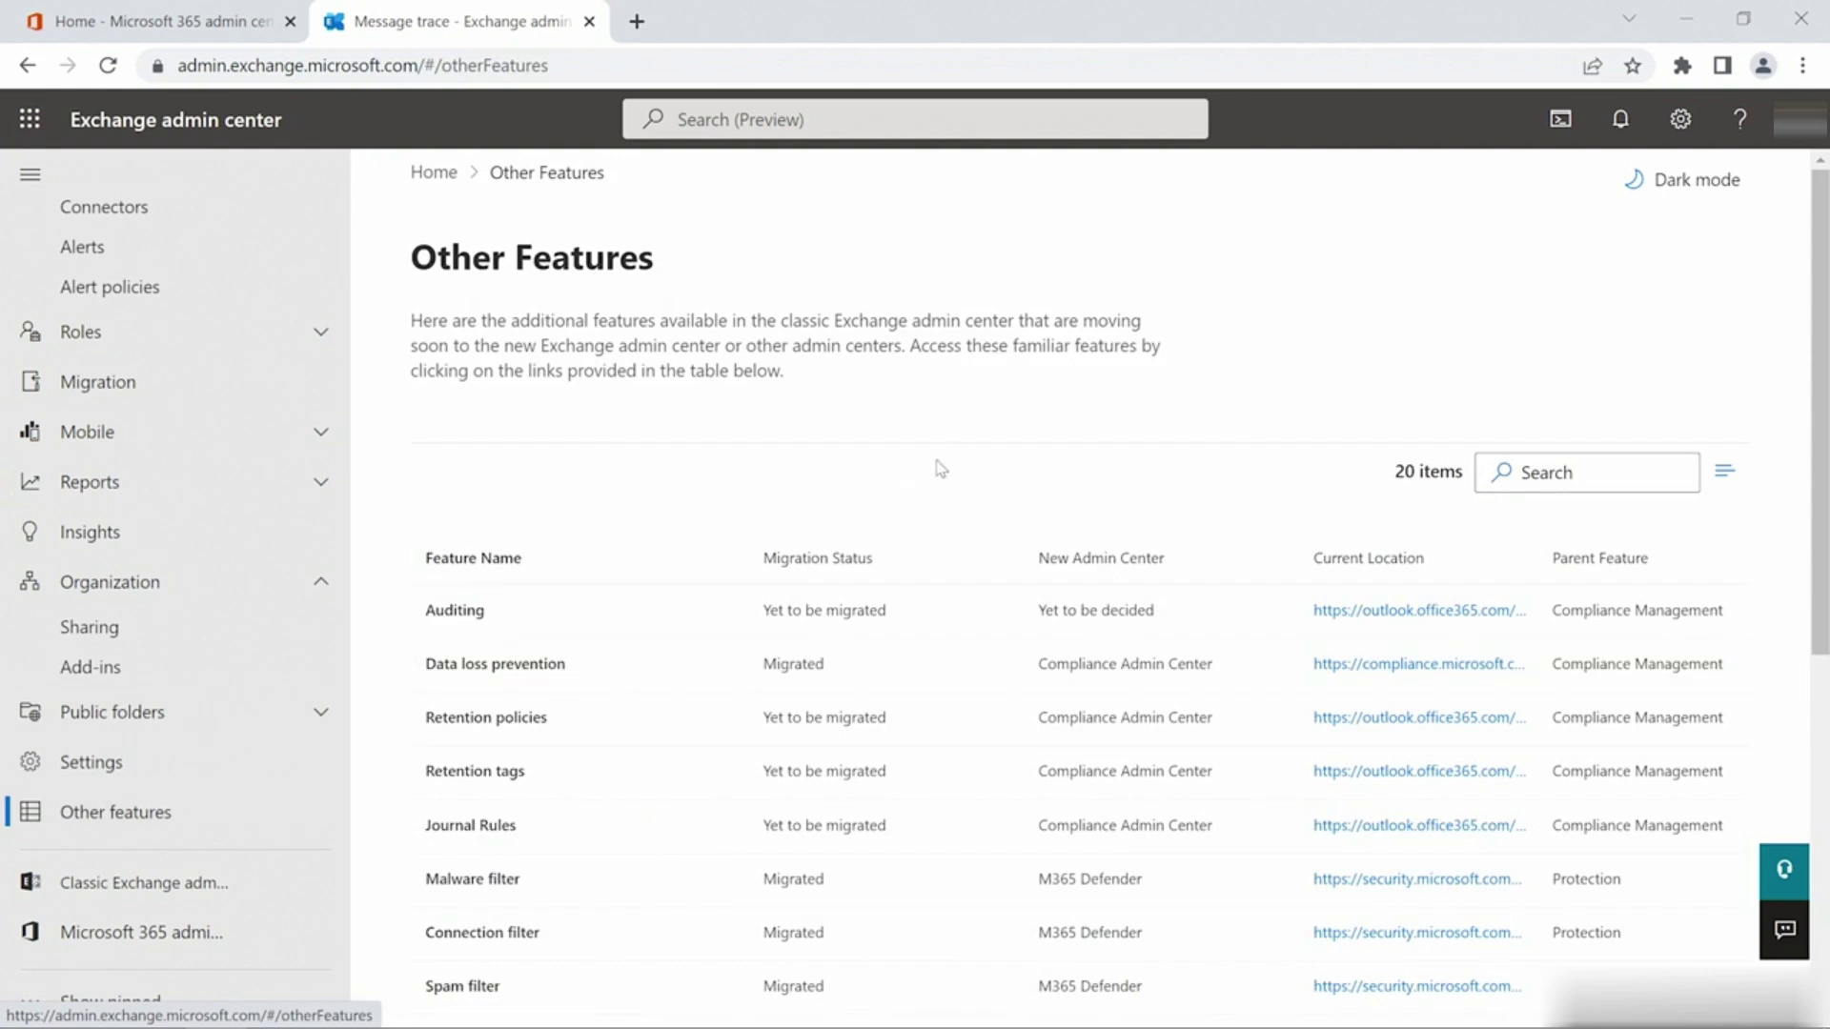
{"action": "scroll", "coordinate": [959, 459], "scroll_direction": "down", "scroll_amount": 1}
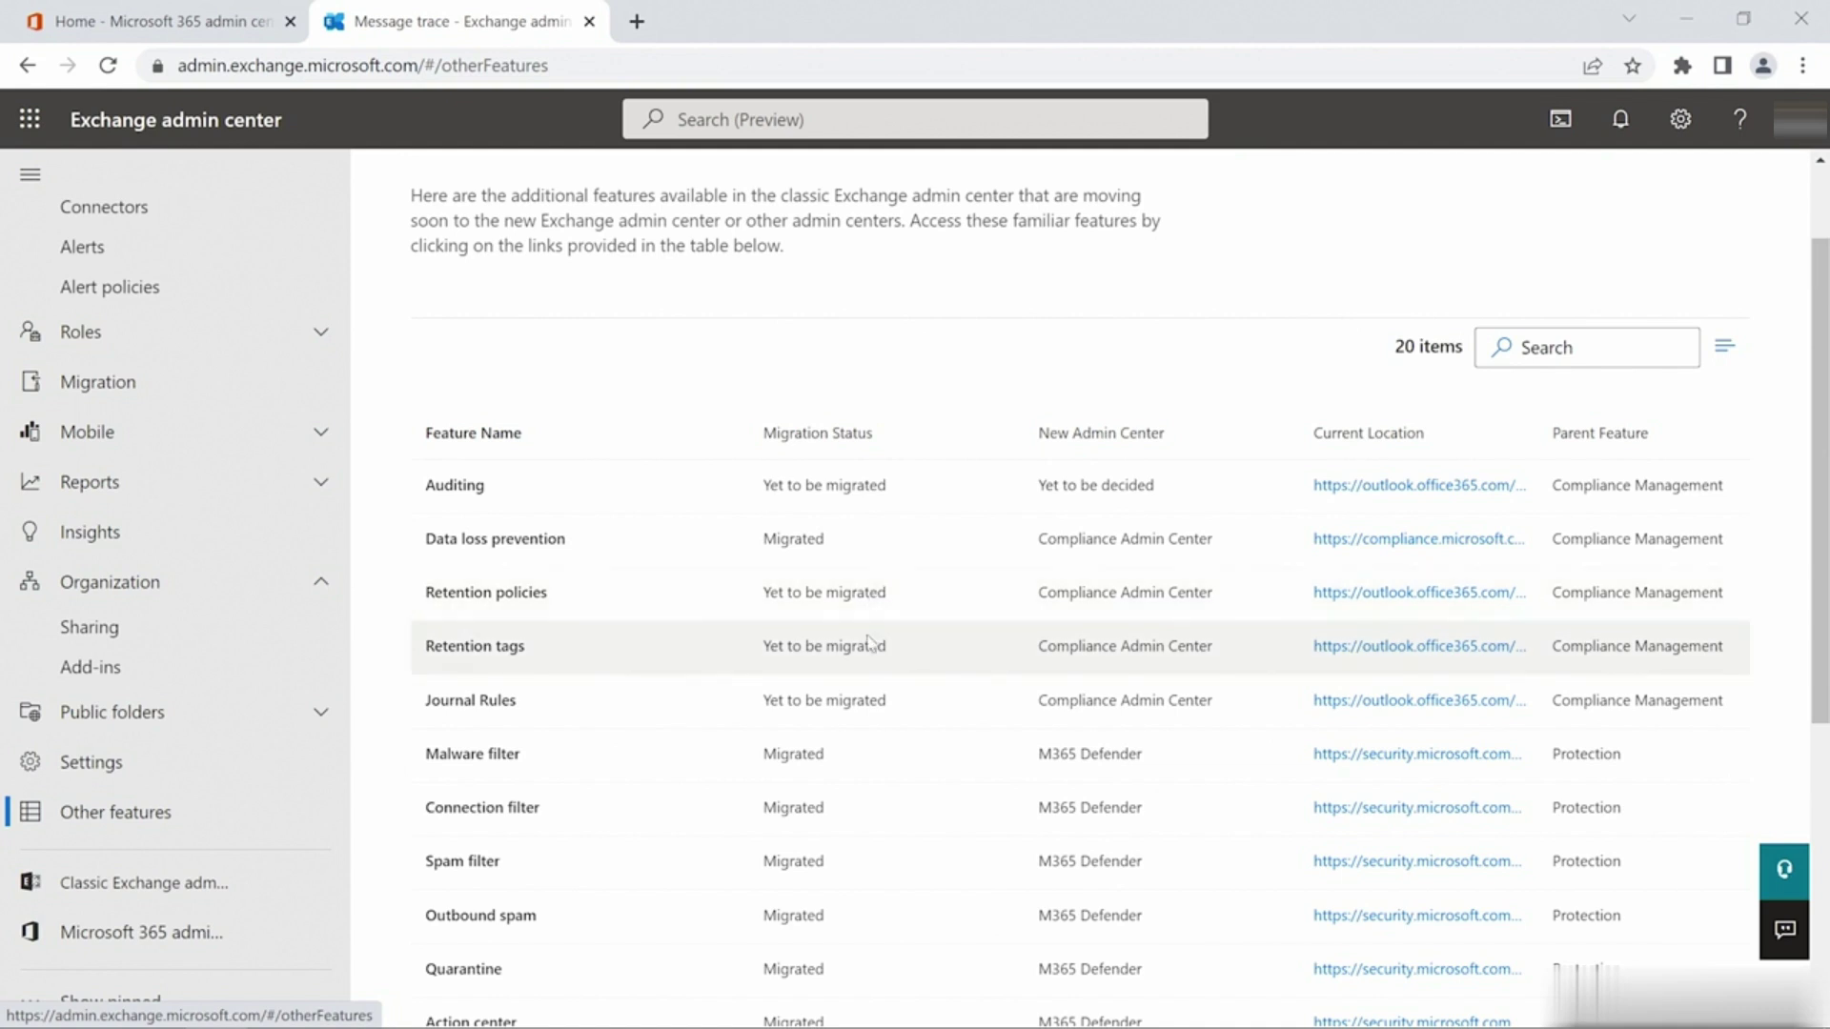
{"action": "scroll", "coordinate": [823, 754], "scroll_direction": "down", "scroll_amount": 3}
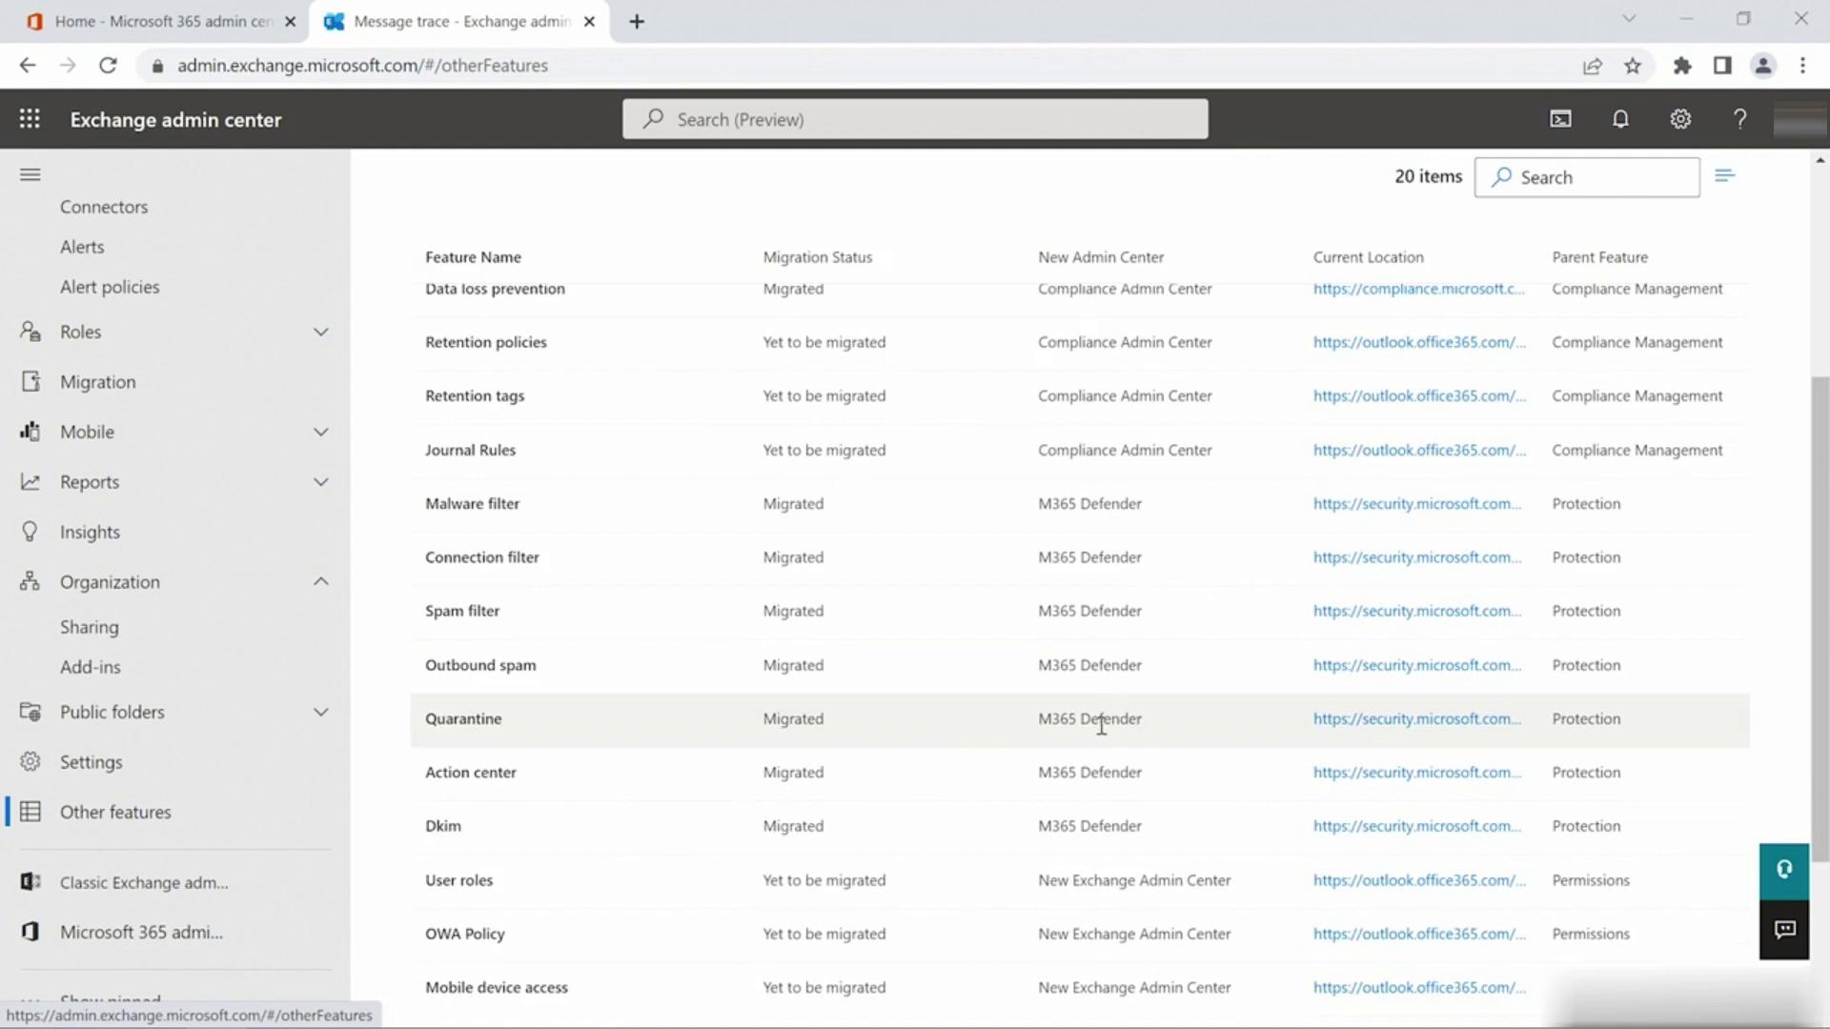
{"action": "scroll", "coordinate": [967, 732], "scroll_direction": "down", "scroll_amount": 2}
{"action": "scroll", "coordinate": [966, 732], "scroll_direction": "down", "scroll_amount": 2}
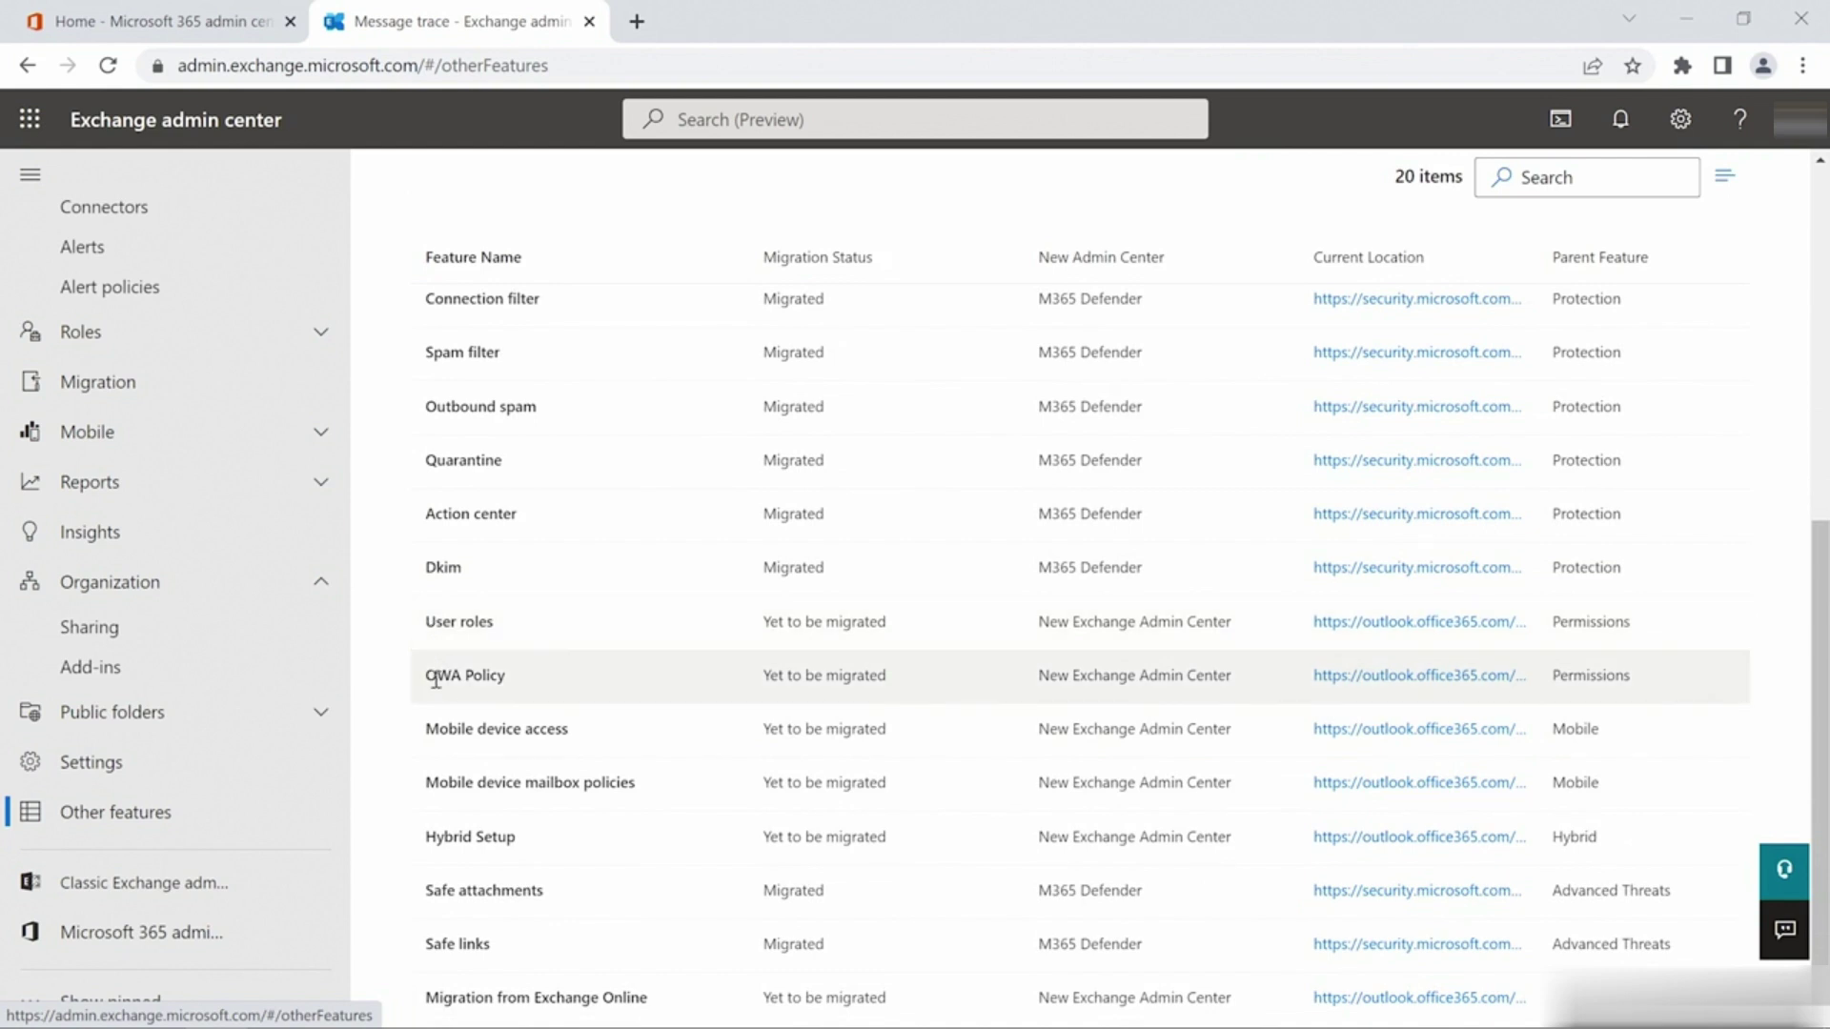
{"action": "left_click_drag", "start_coordinate": [428, 675], "coordinate": [614, 704]}
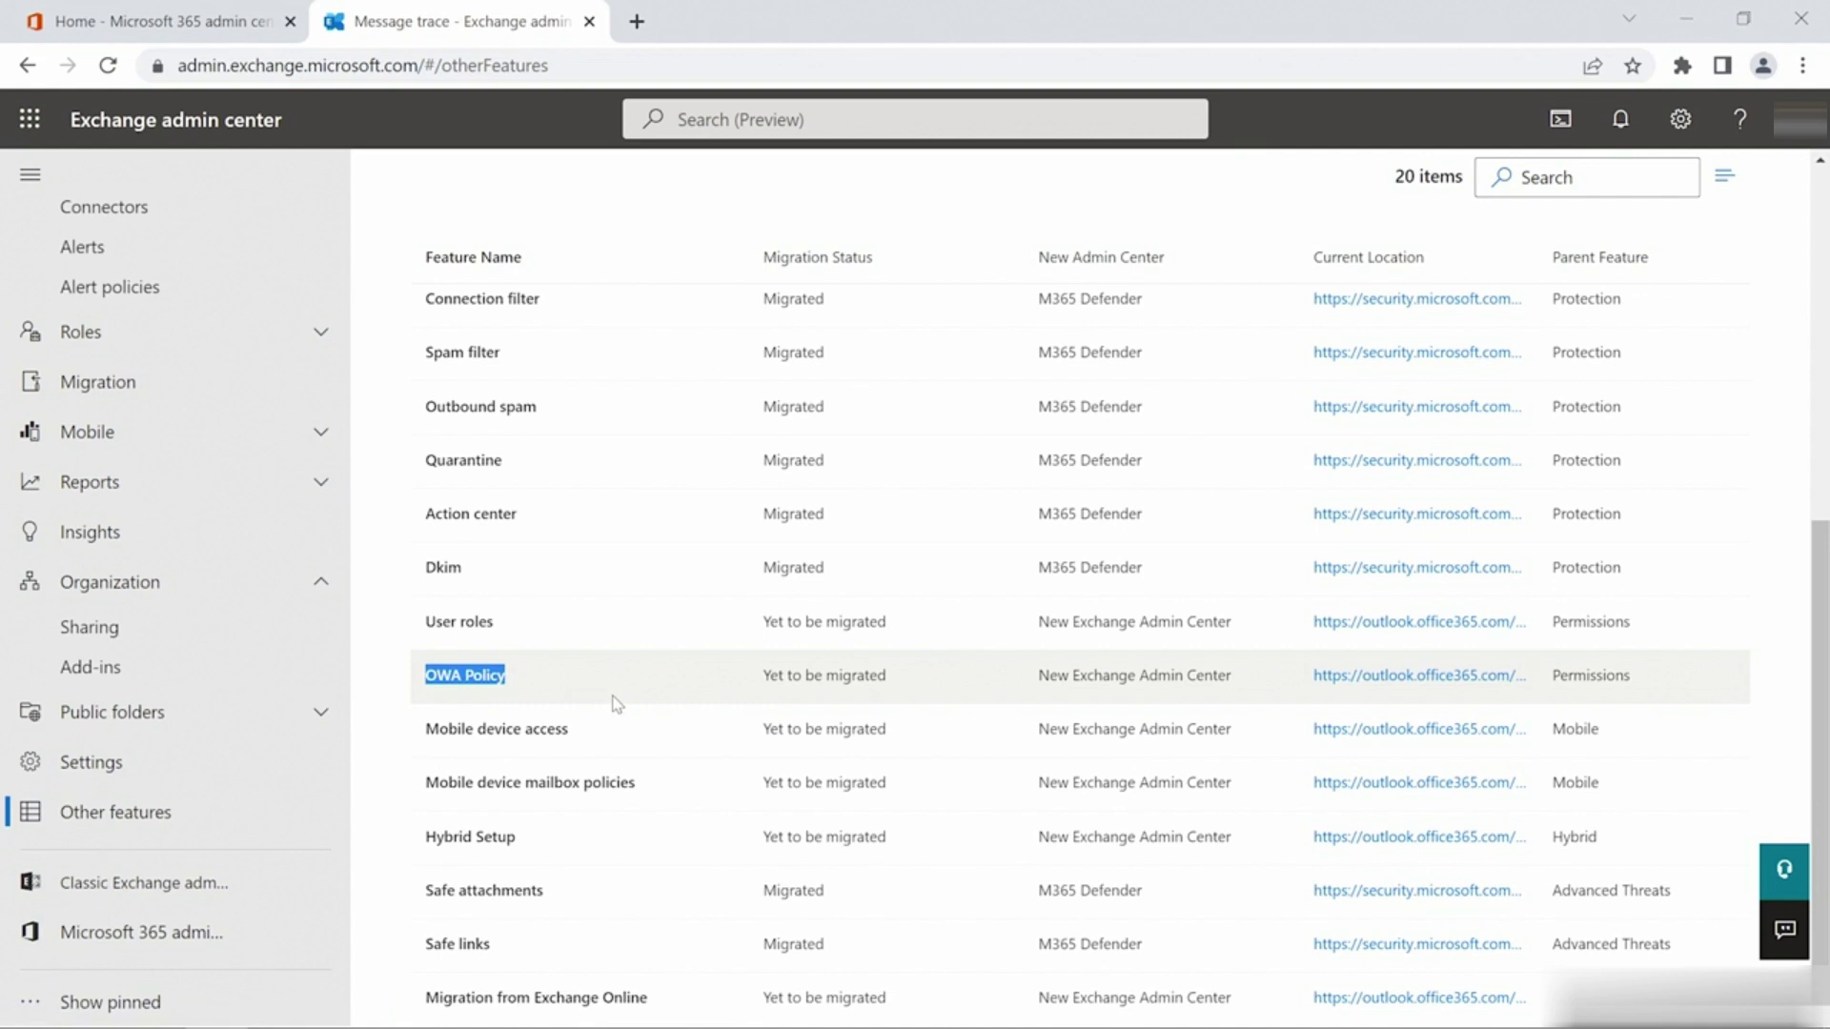
{"action": "left_click", "coordinate": [391, 686]}
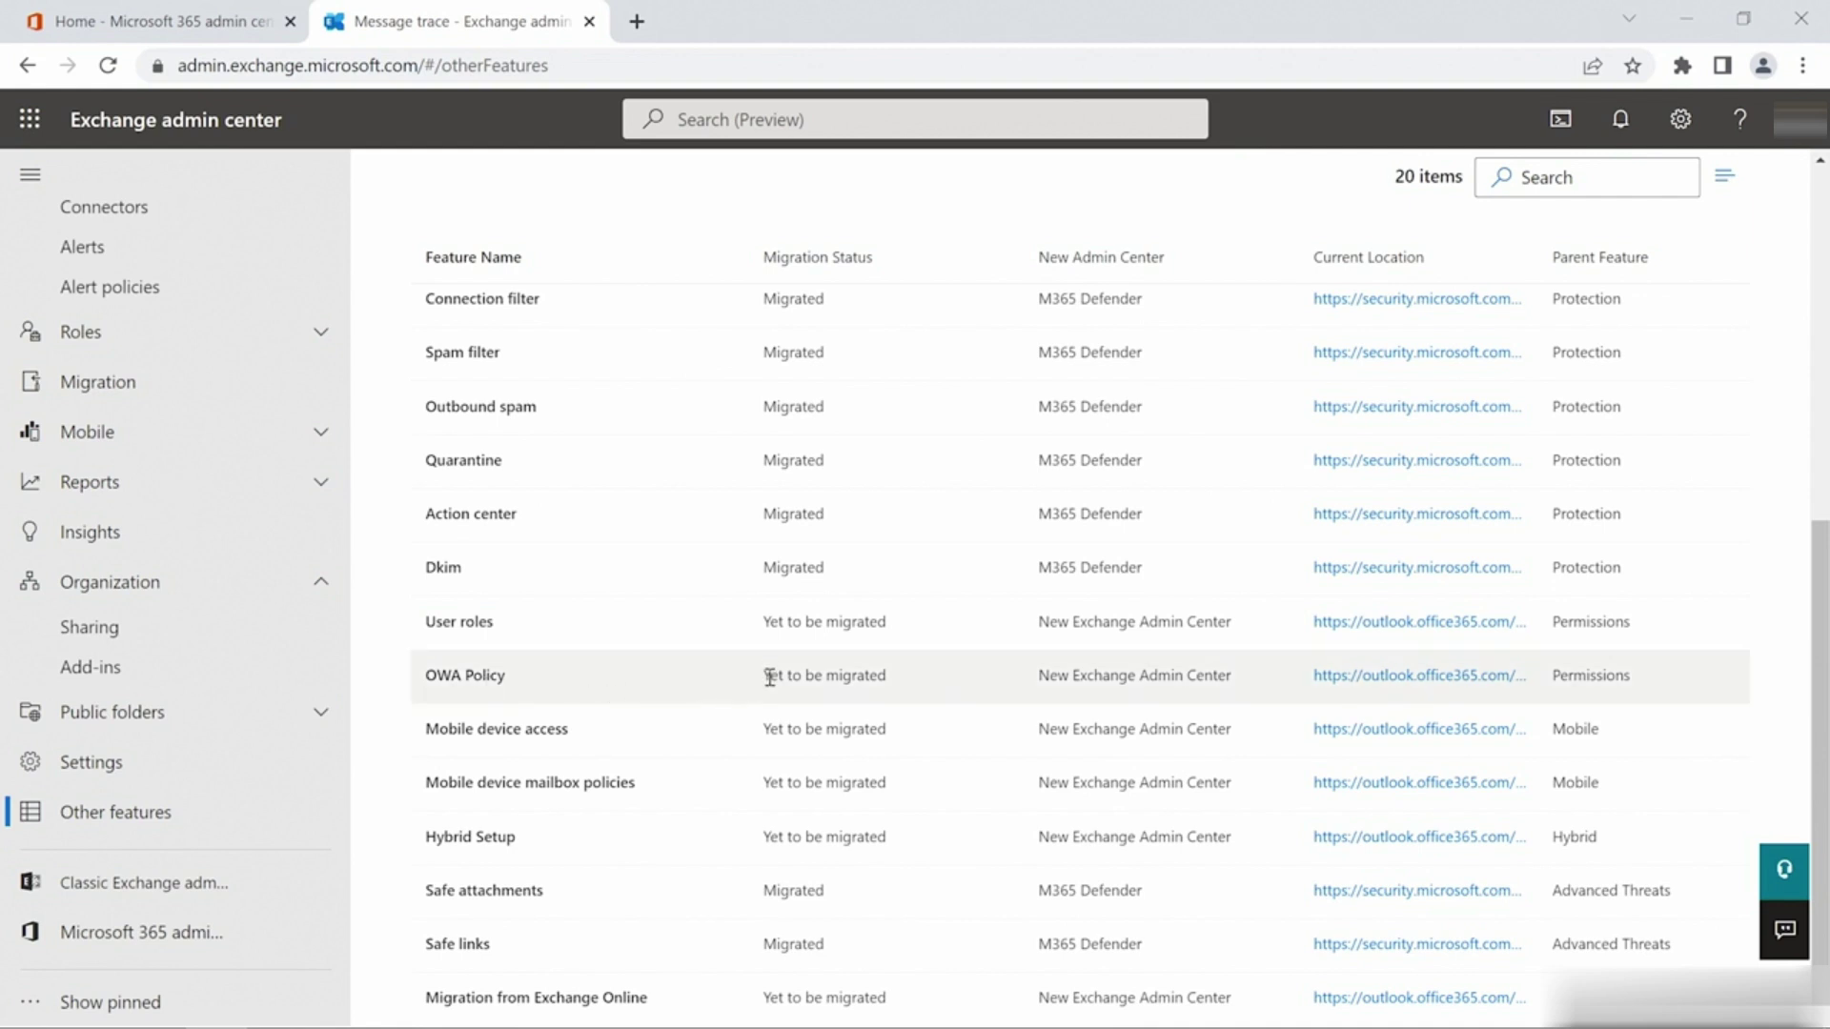
{"action": "left_click_drag", "start_coordinate": [763, 675], "coordinate": [895, 681]}
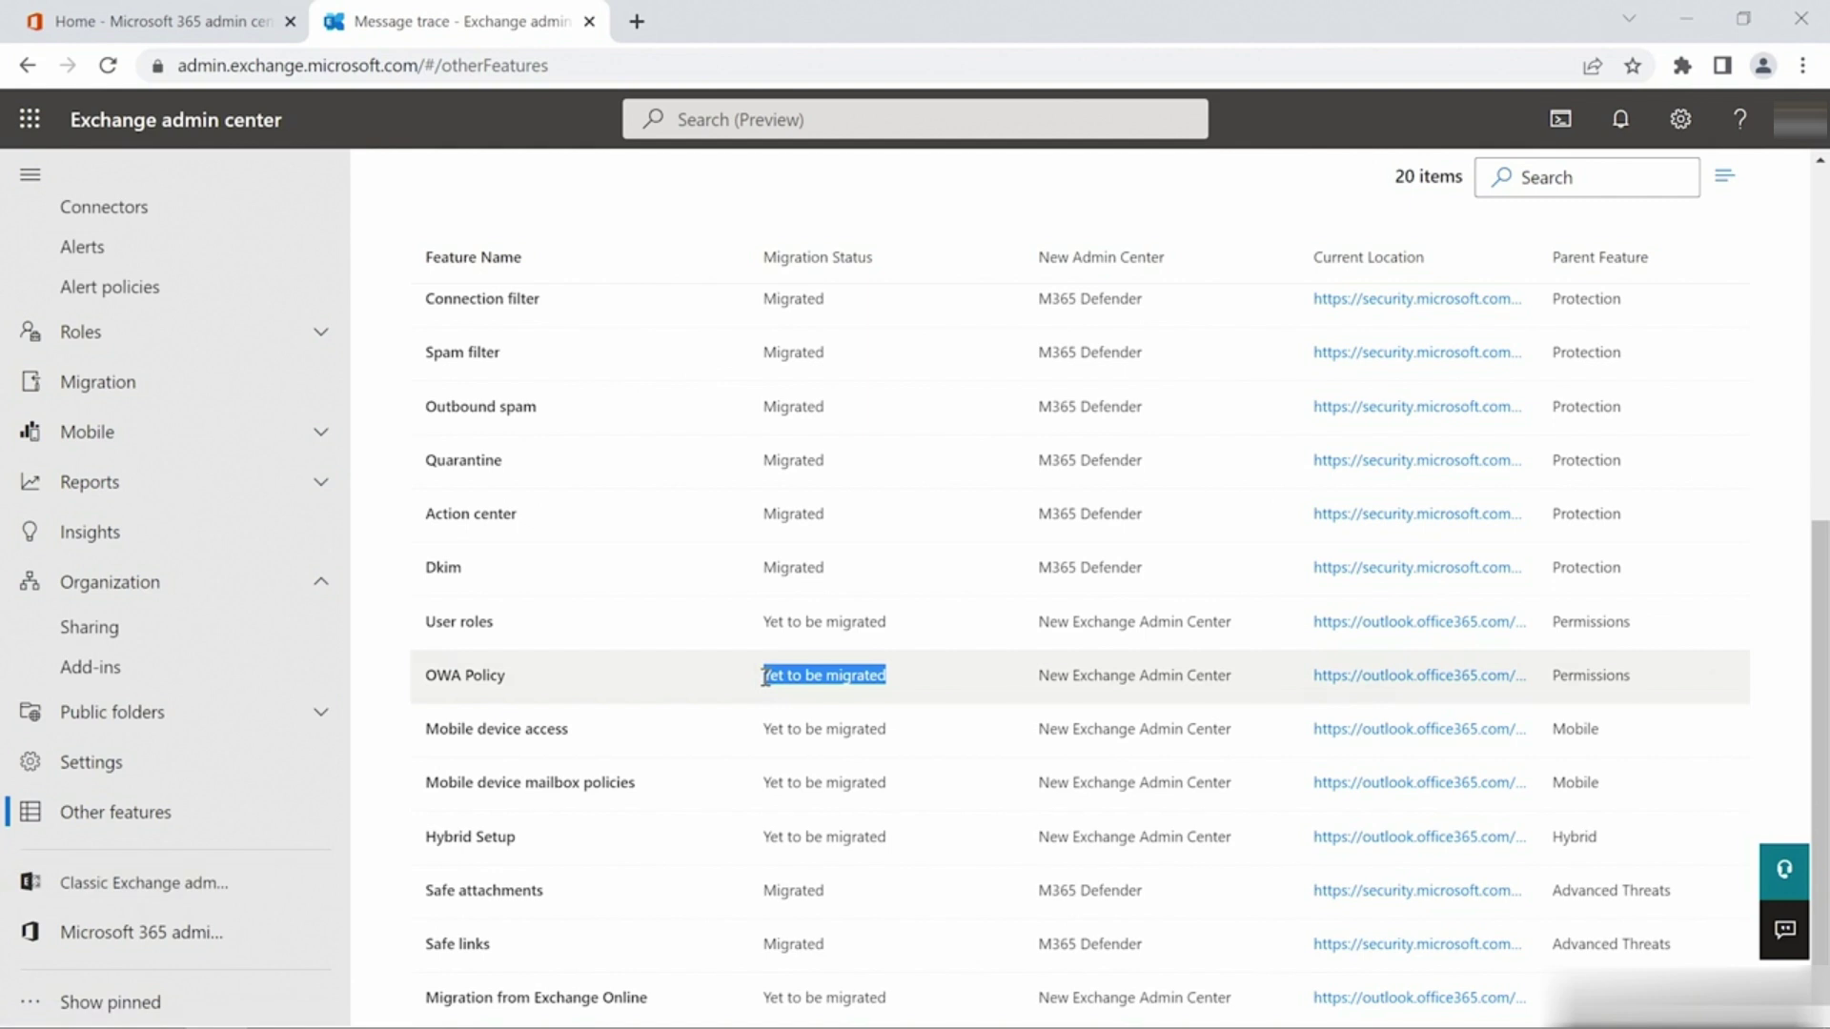
{"action": "scroll", "coordinate": [766, 677], "scroll_direction": "up", "scroll_amount": 6}
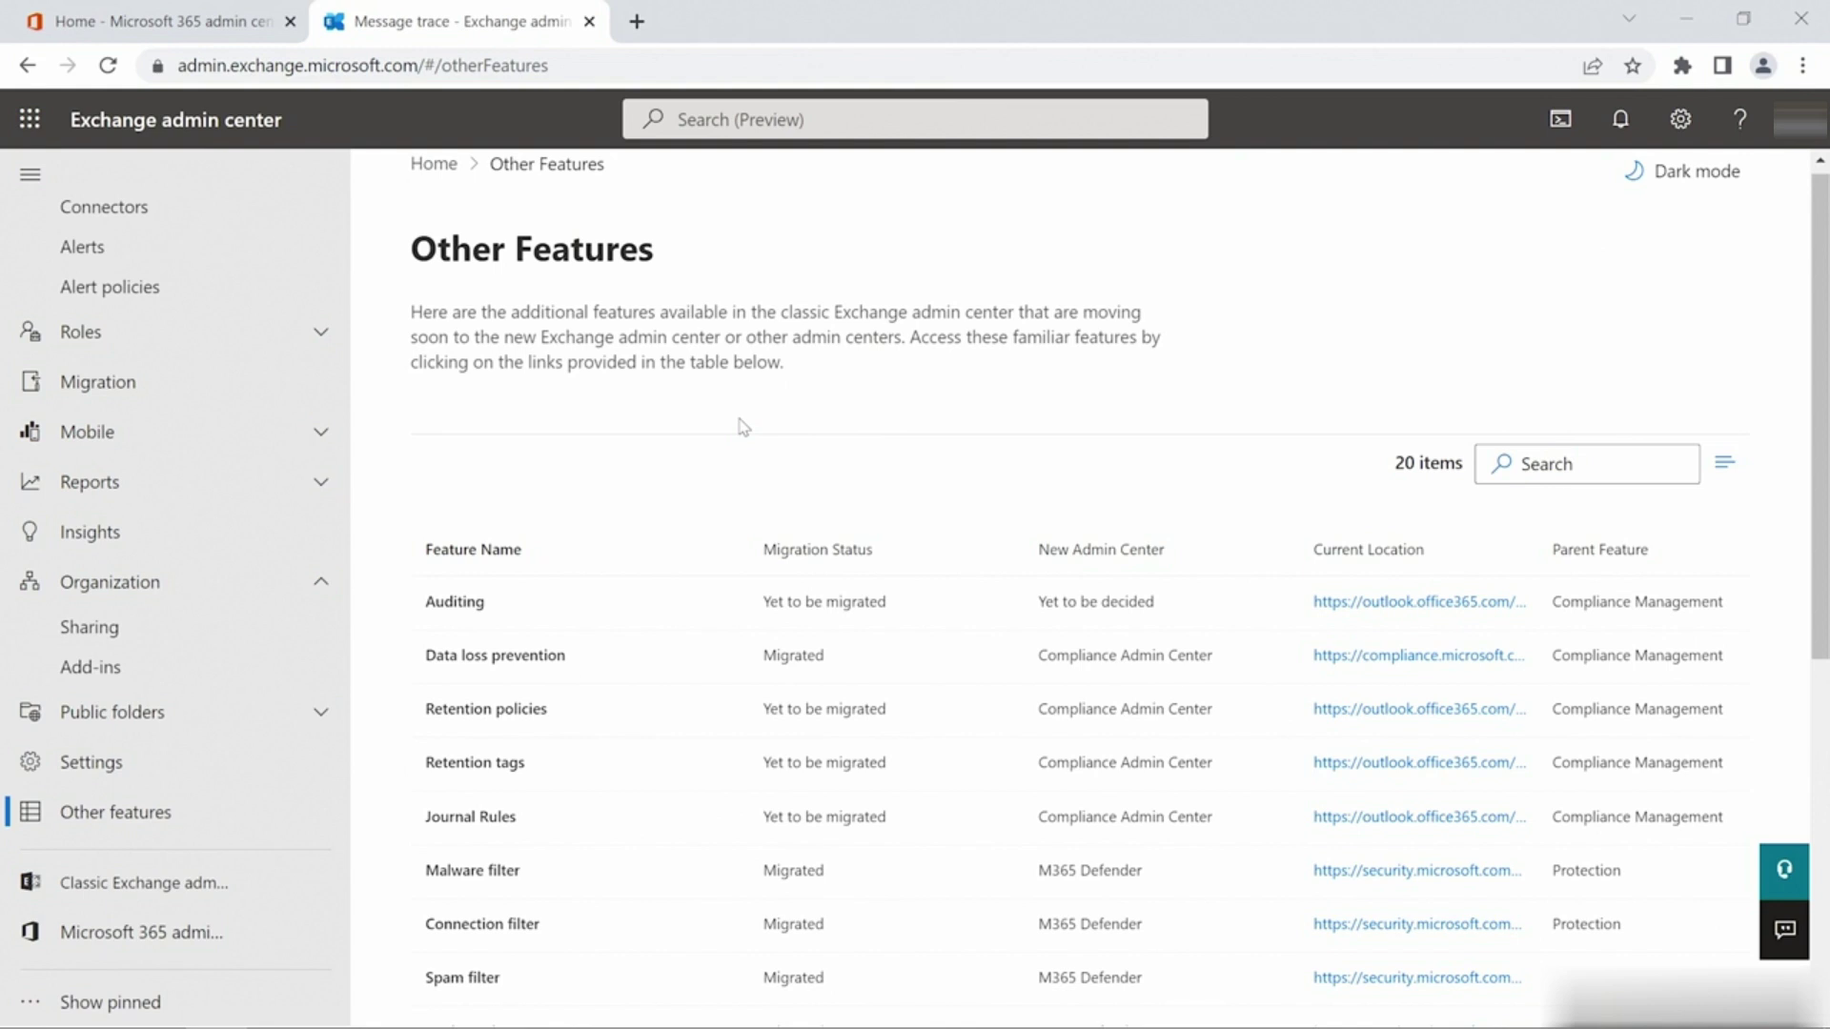
Collapse the Organization and Mail flow sections and return to the Exchange admin center's Home page
{"action": "left_click", "coordinate": [321, 582]}
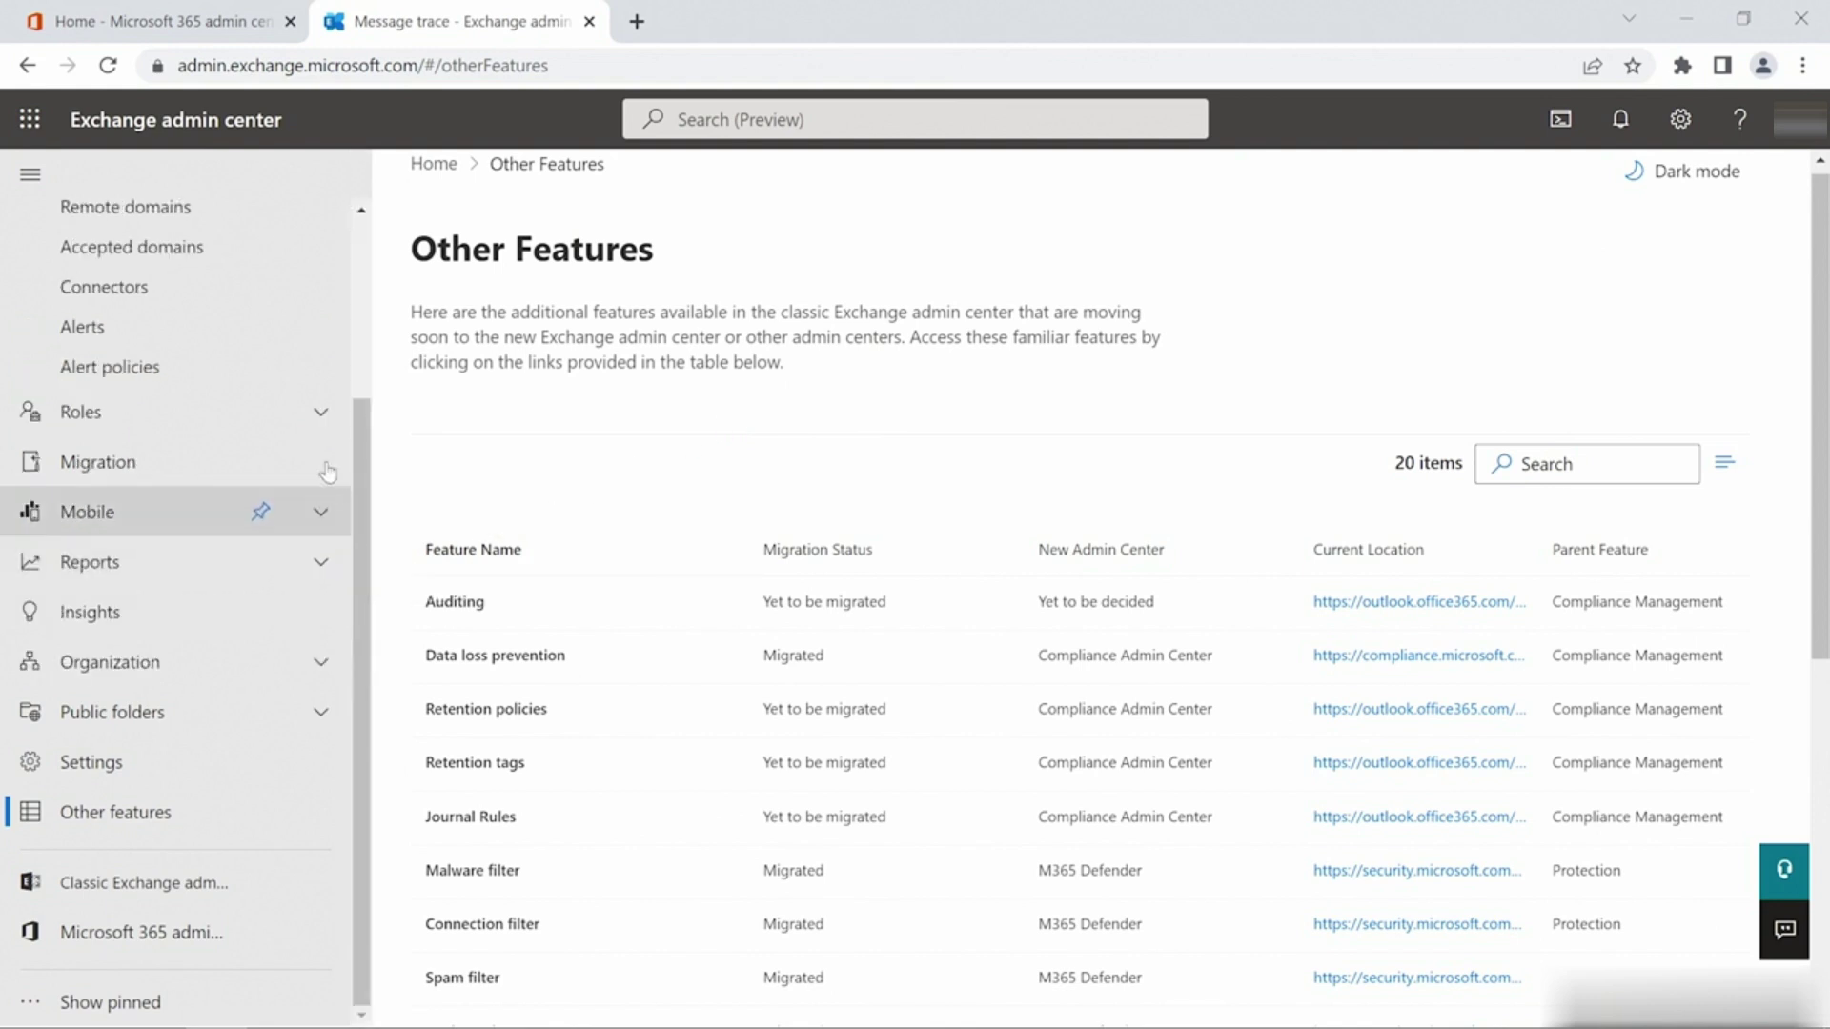
{"action": "scroll", "coordinate": [124, 490], "scroll_direction": "up", "scroll_amount": 3}
{"action": "left_click", "coordinate": [114, 324]}
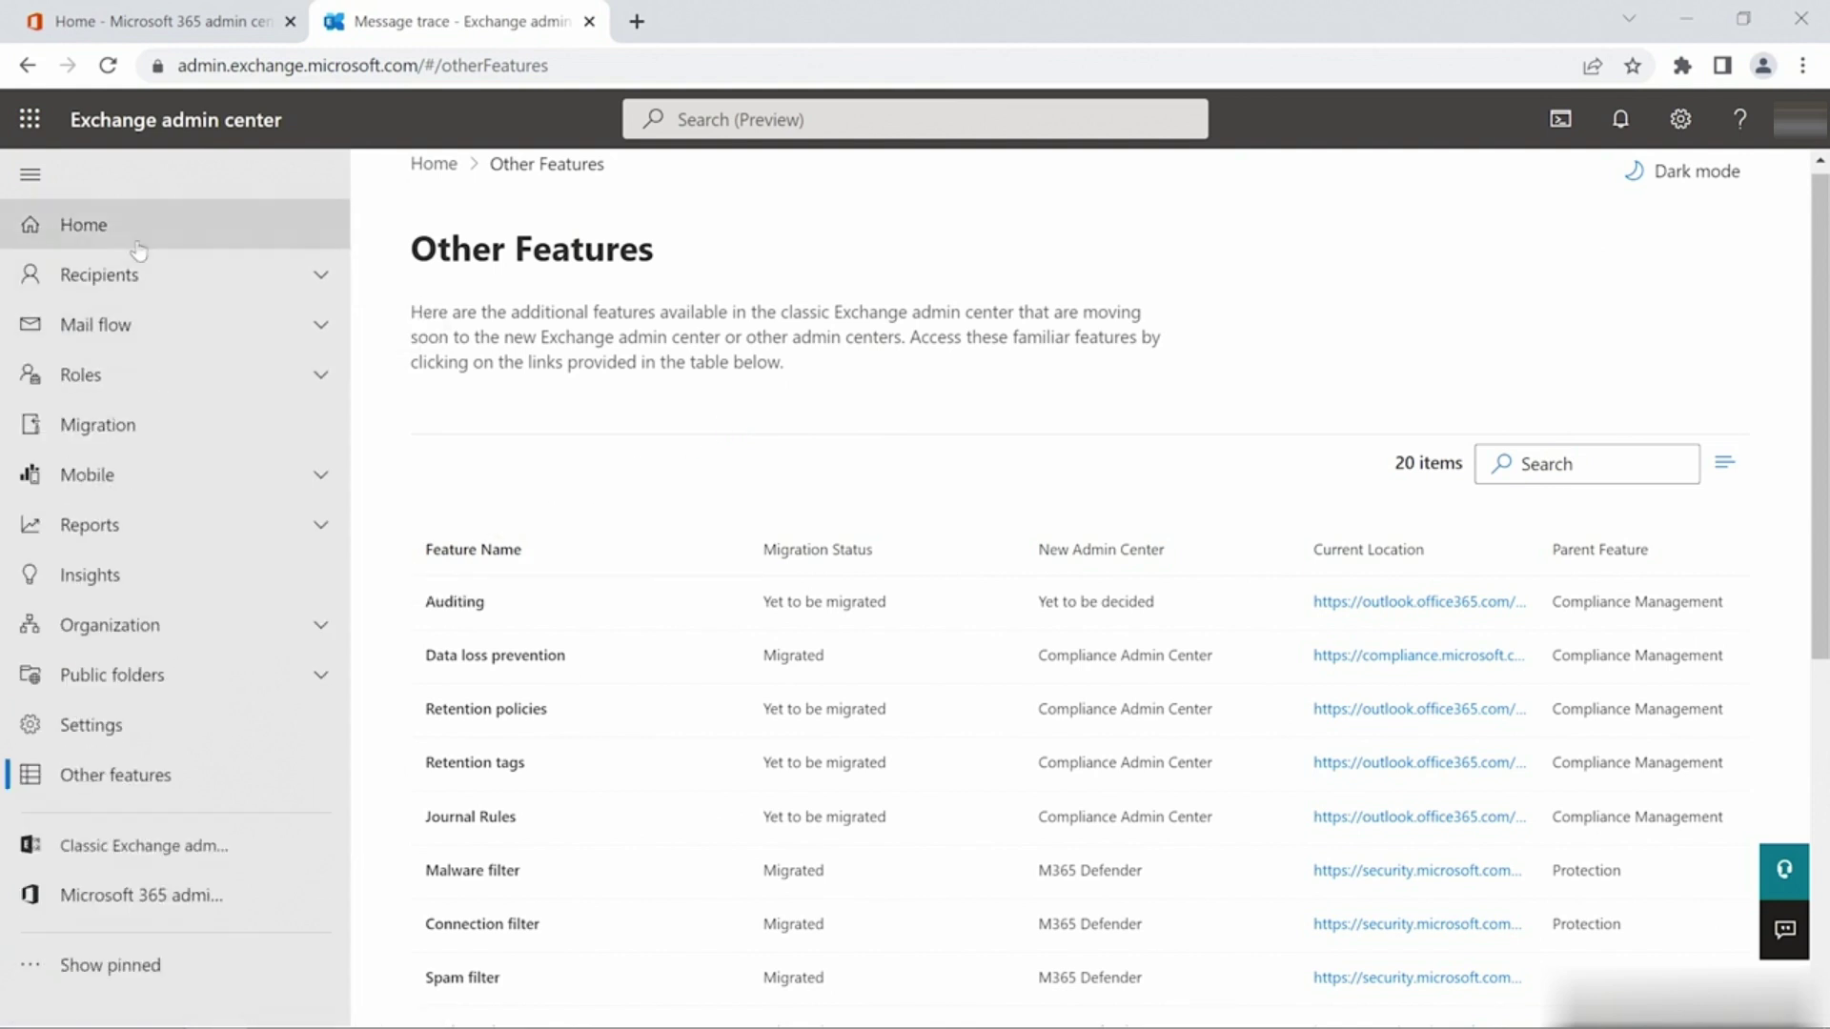
{"action": "left_click", "coordinate": [96, 229]}
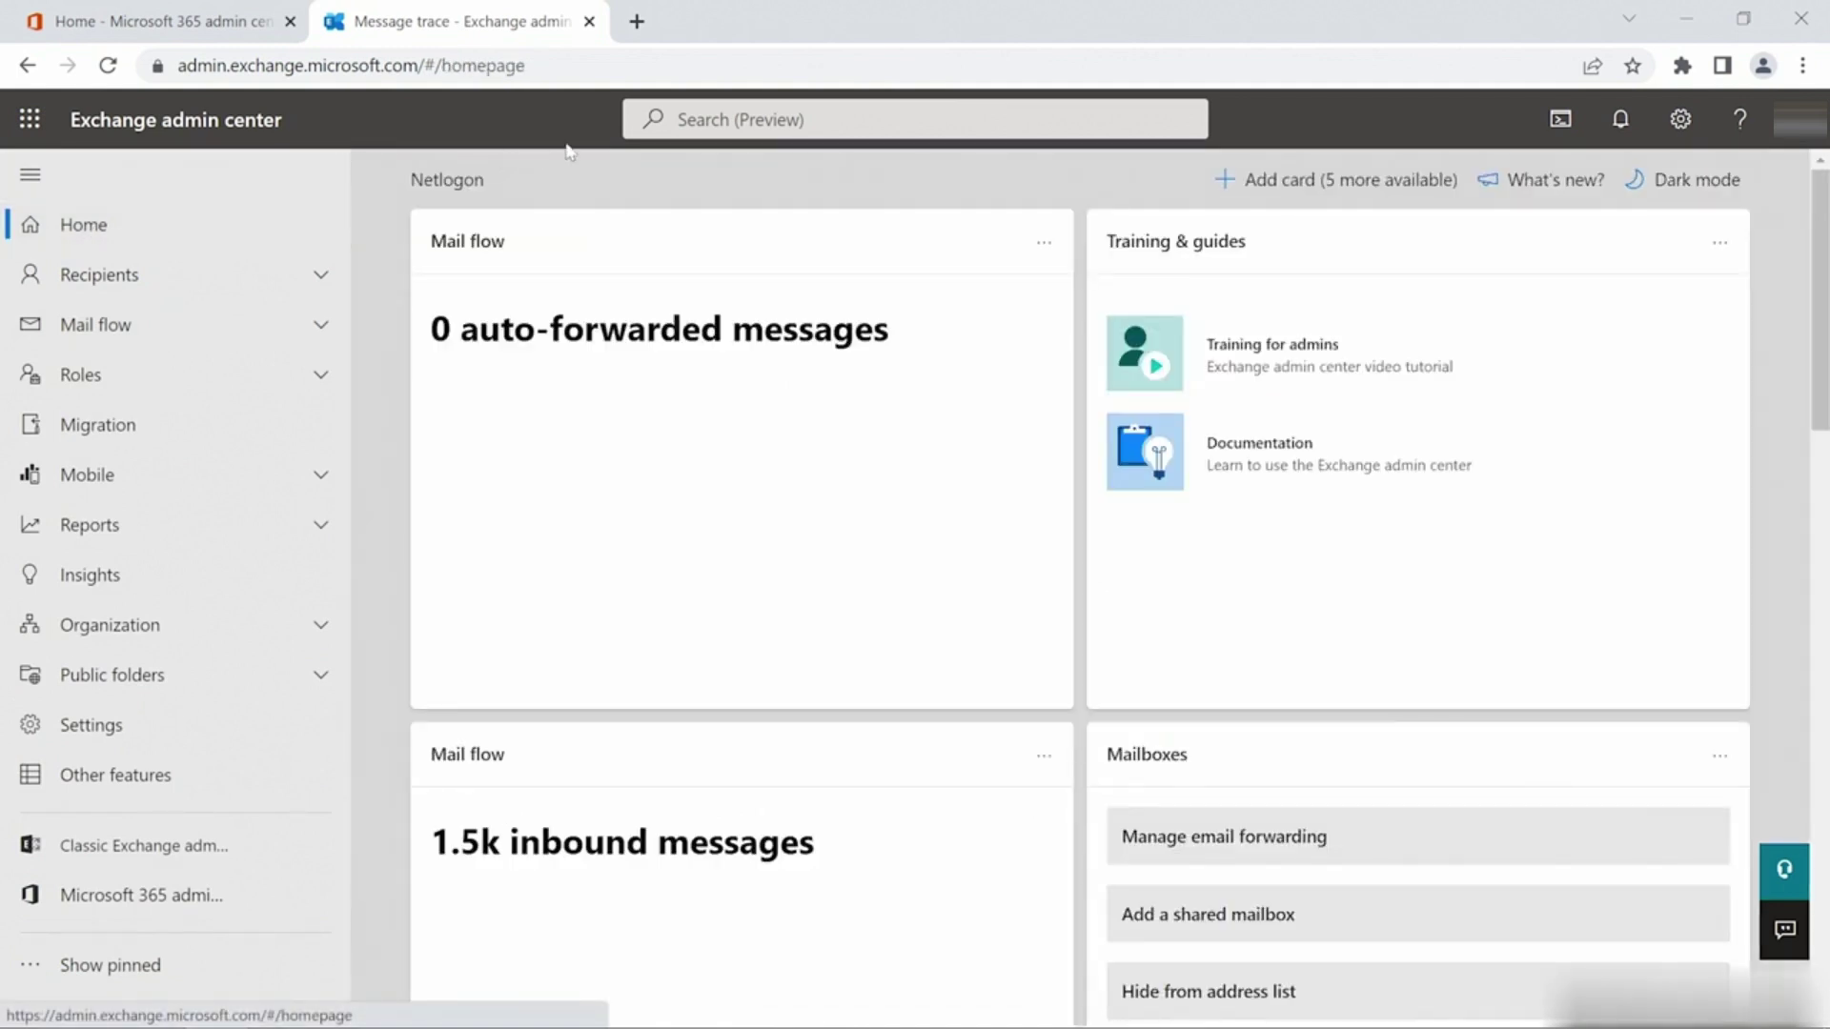